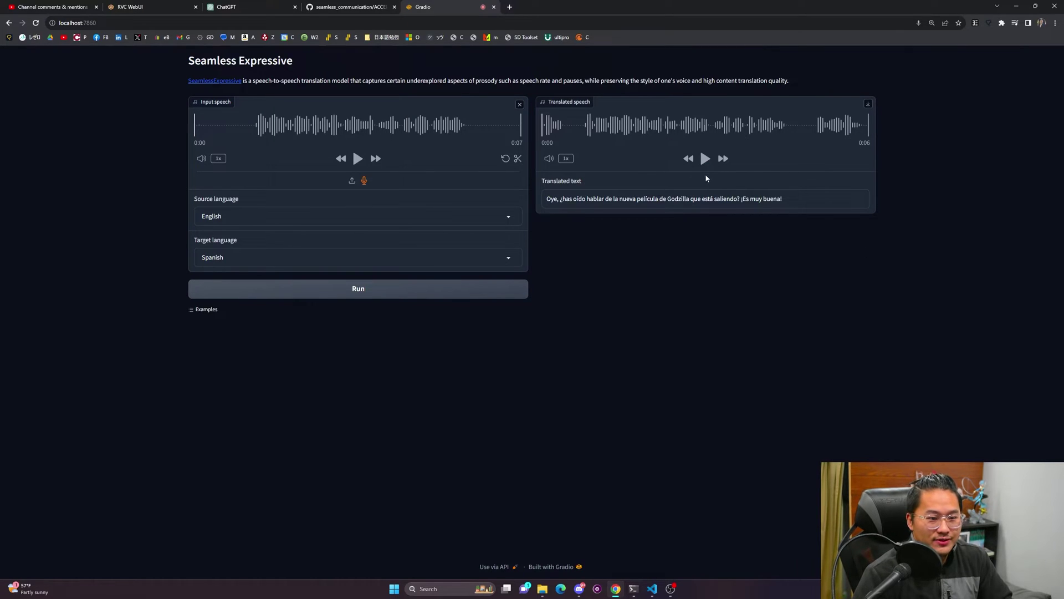
Step: Play the 6-second Spanish translation made from the 7-second English clip
click(705, 159)
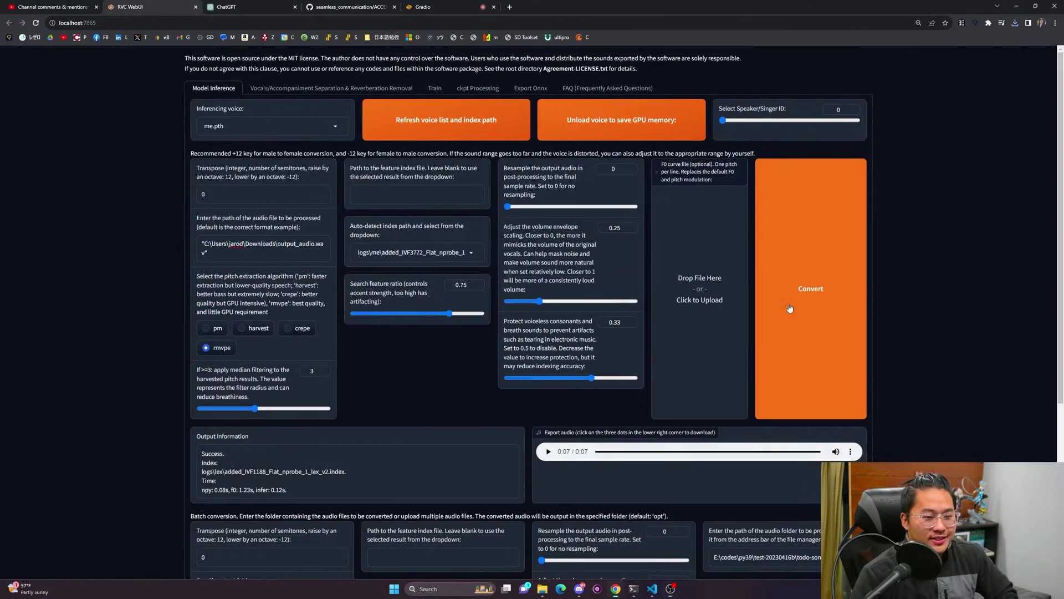
Step: Convert the recorded audio with the me.pth voice model and play the converted output
click(759, 316)
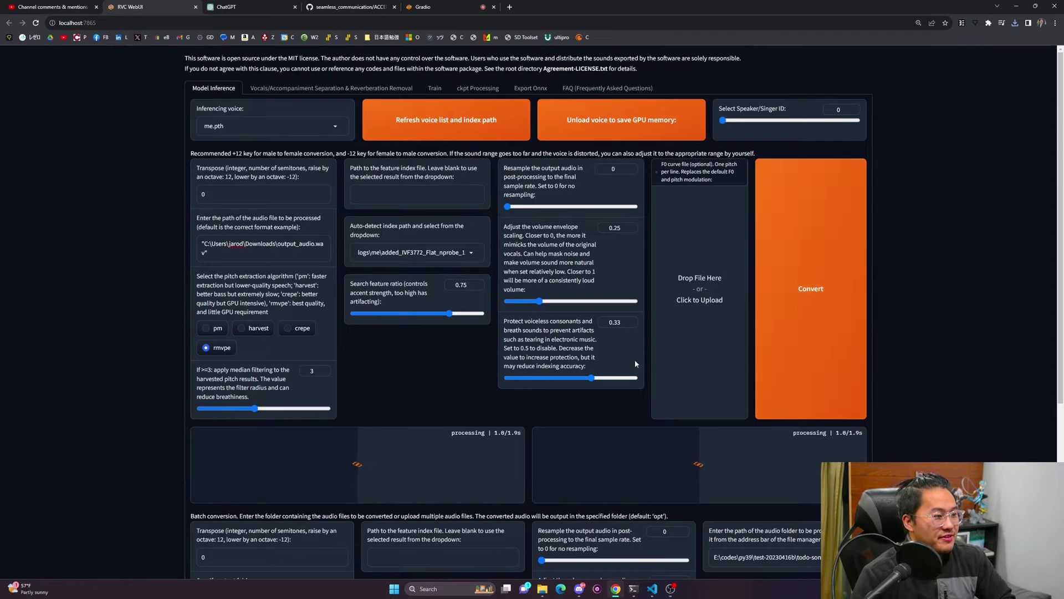
click(546, 448)
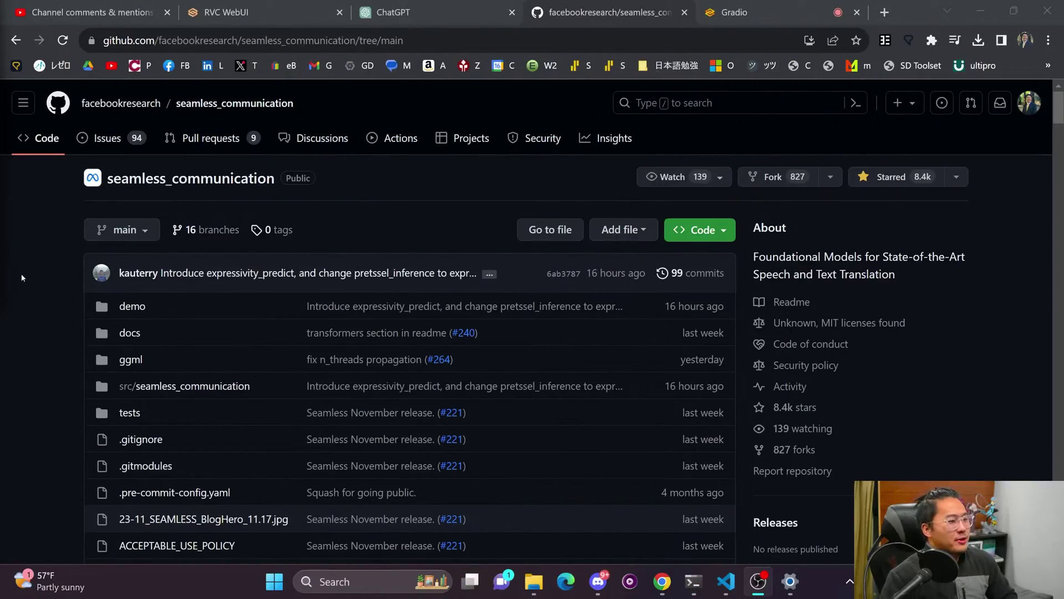
Step: Scroll the README and highlight the SeamlessM4T description while reading it
scroll(31, 279, down, 2)
scroll(31, 280, down, 10)
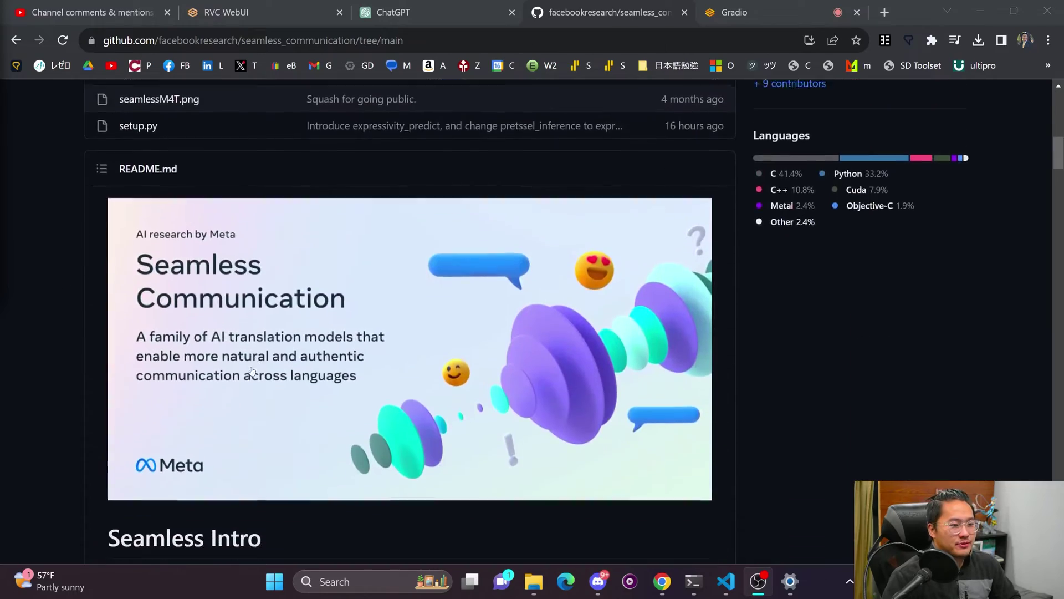
scroll(105, 84, up, 13)
scroll(119, 307, down, 15)
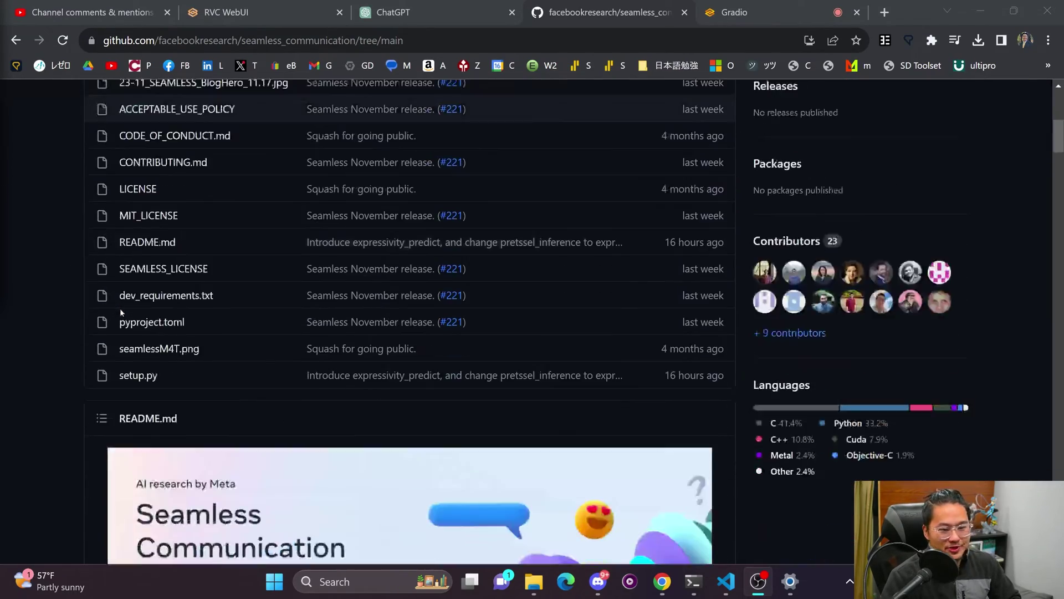
scroll(84, 302, down, 3)
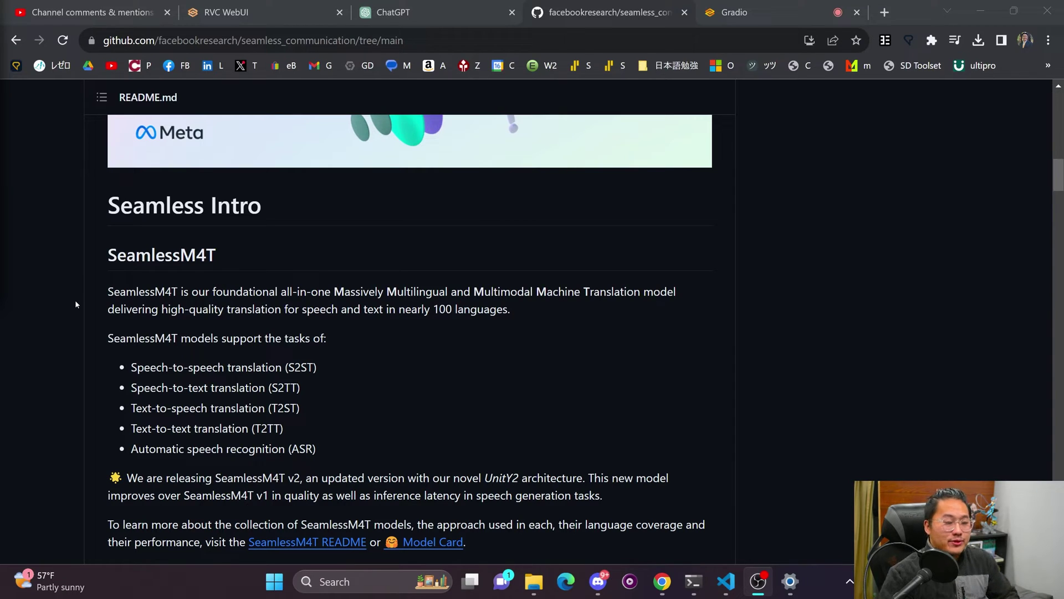
scroll(75, 304, down, 3)
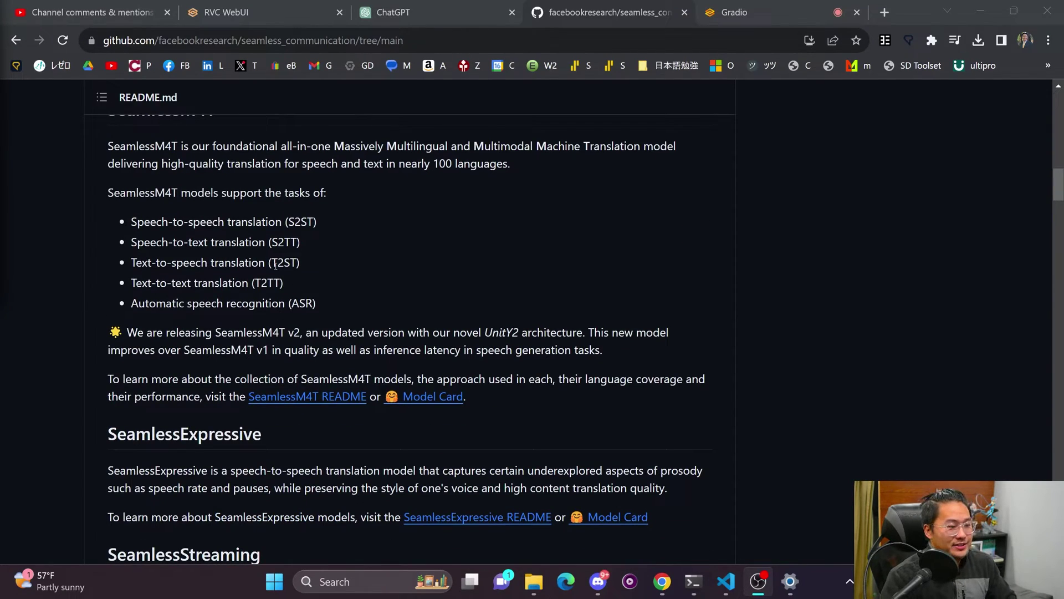
drag(117, 141, 516, 164)
click(369, 241)
Step: Read through the SeamlessExpressive section and continue down to the Demos table
scroll(369, 241, down, 3)
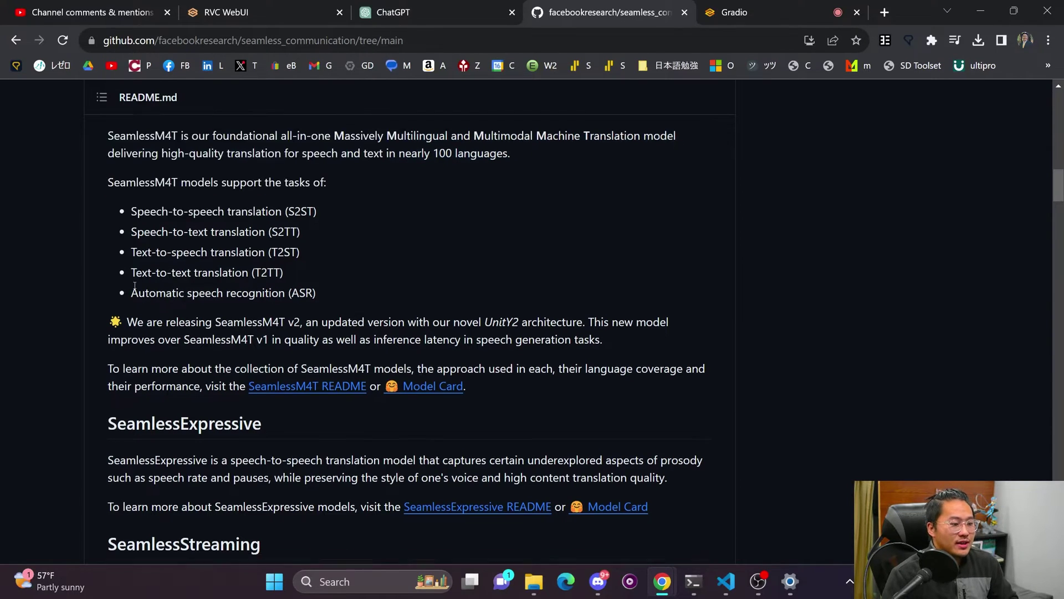
scroll(499, 444, up, 3)
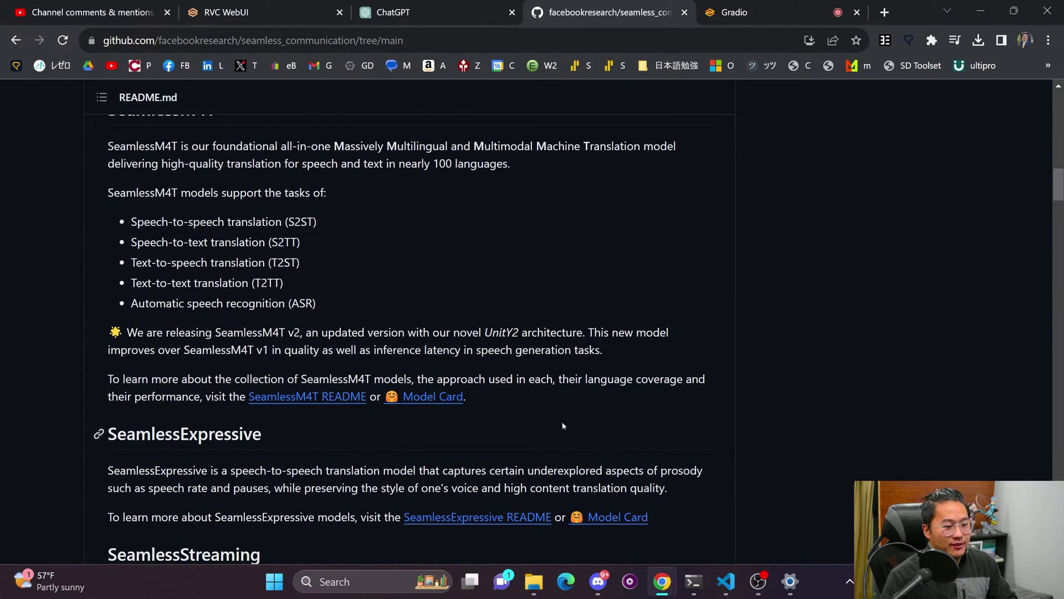
scroll(493, 404, down, 4)
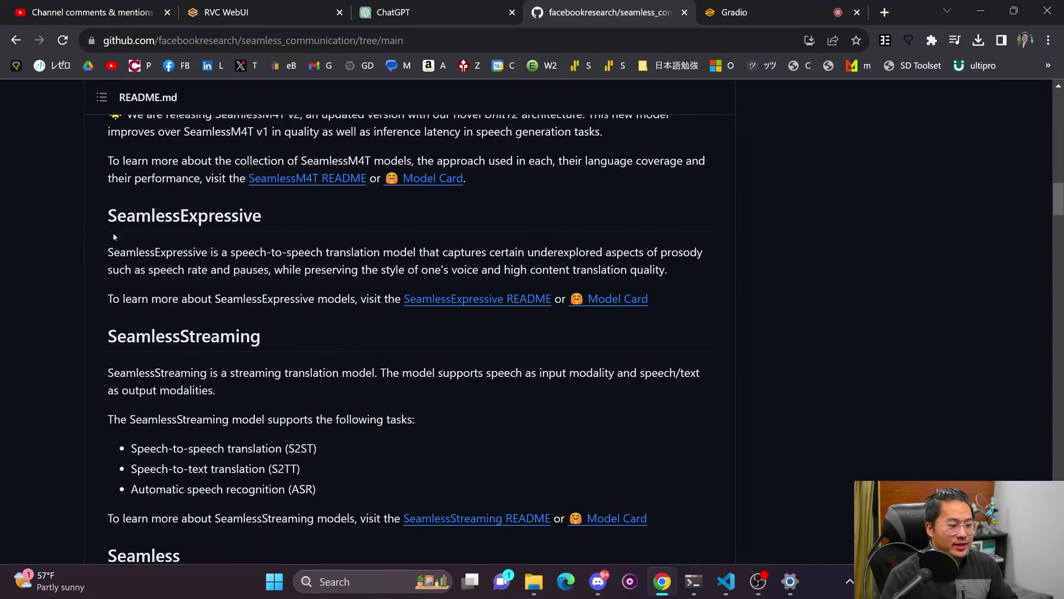
drag(107, 215, 288, 215)
click(370, 218)
scroll(371, 221, down, 6)
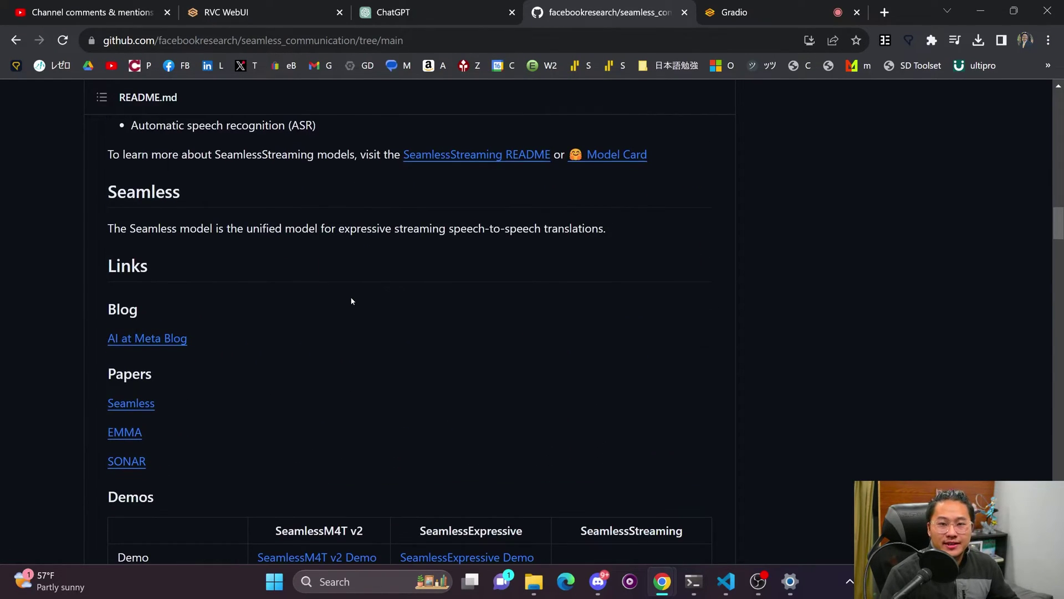
scroll(352, 301, down, 1)
scroll(379, 299, down, 1)
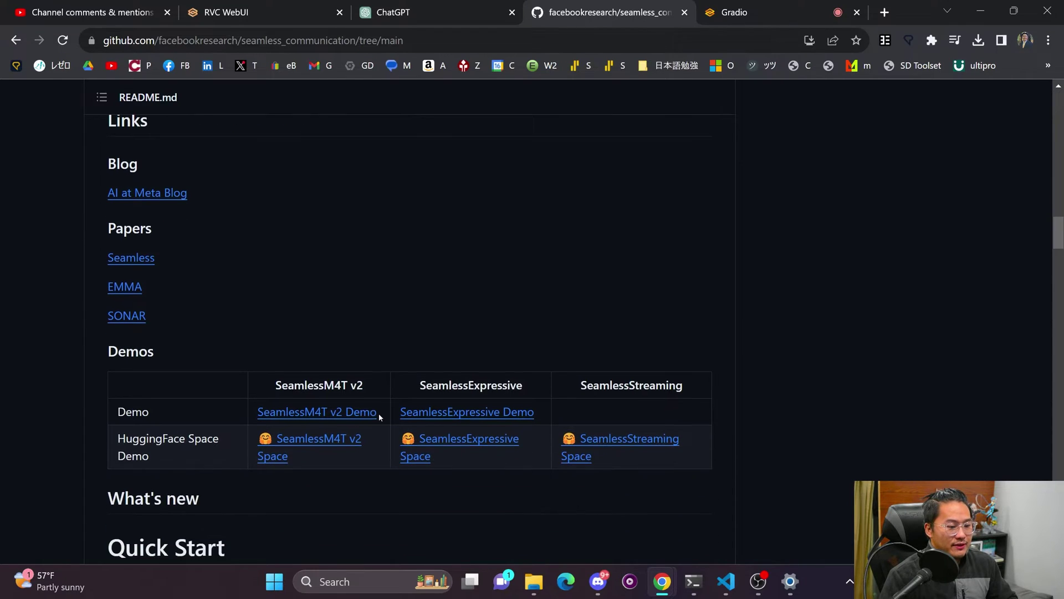
scroll(551, 412, down, 1)
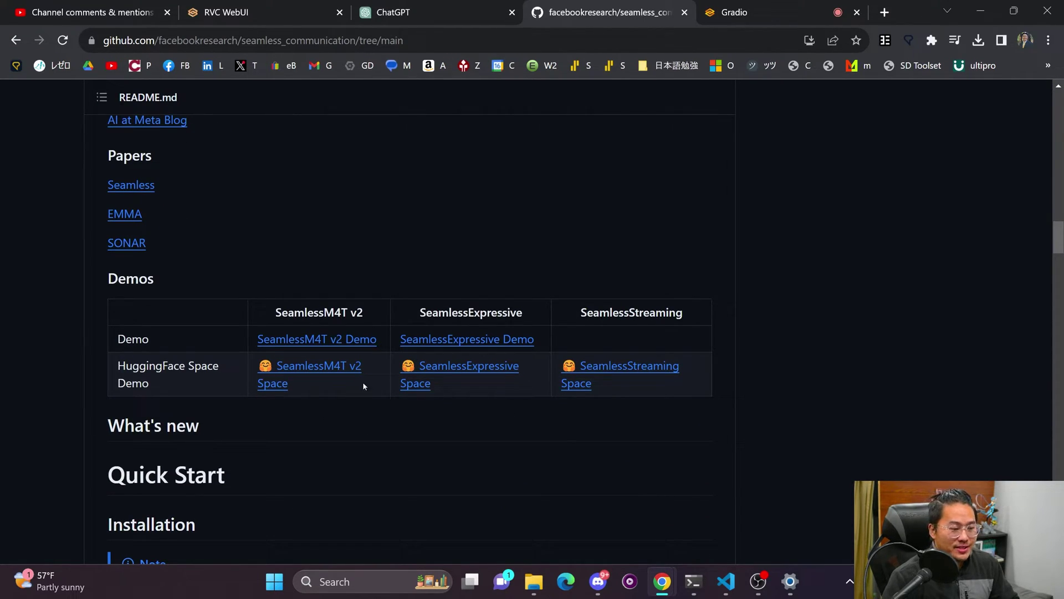
Step: Open the SeamlessExpressive Demo link in a new tab, look it over, then close it
right_click(462, 340)
click(493, 348)
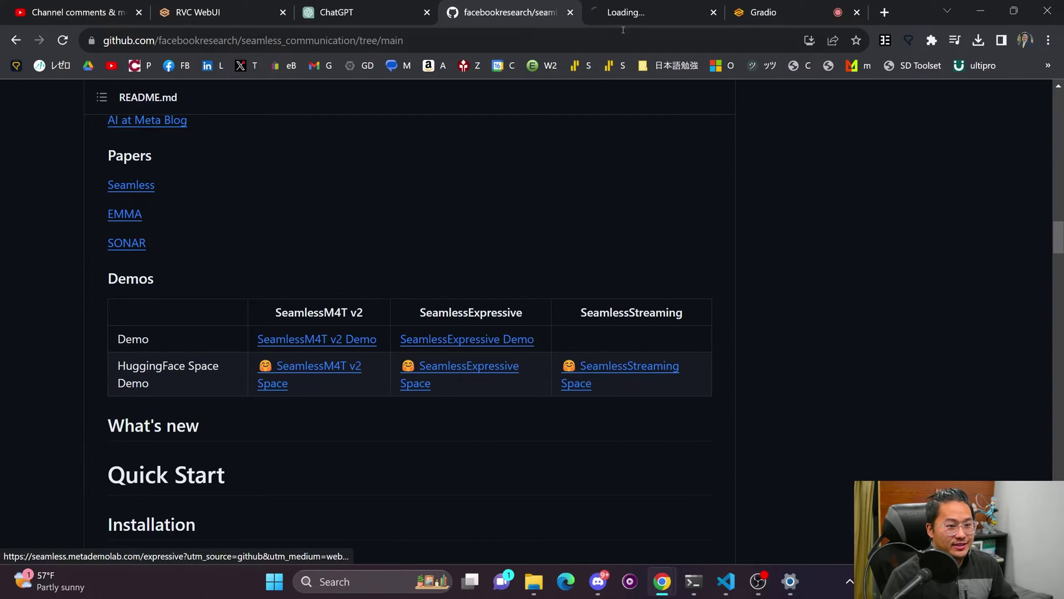
click(629, 20)
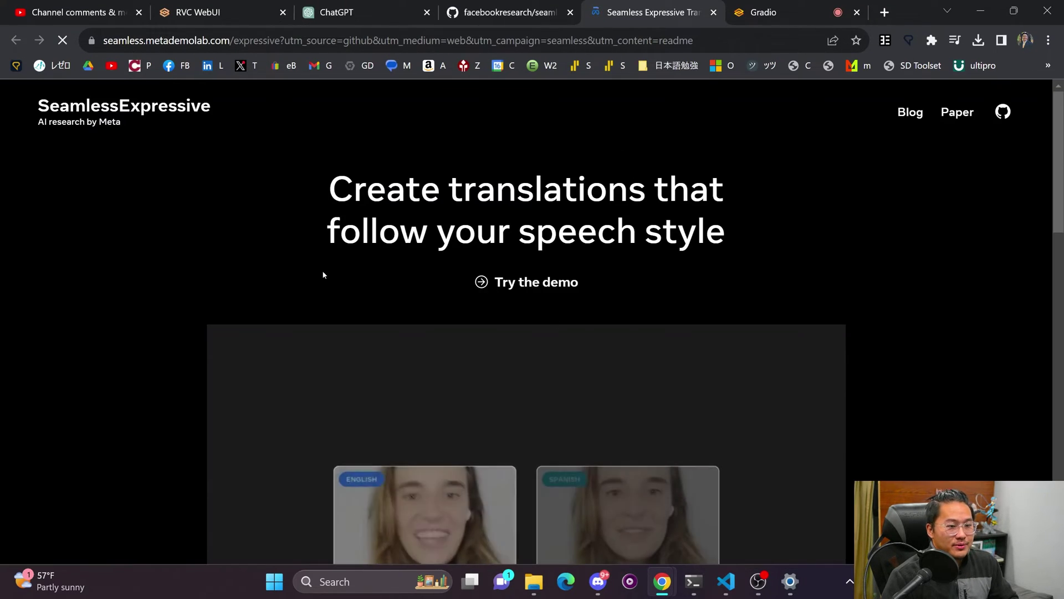
scroll(398, 388, down, 1)
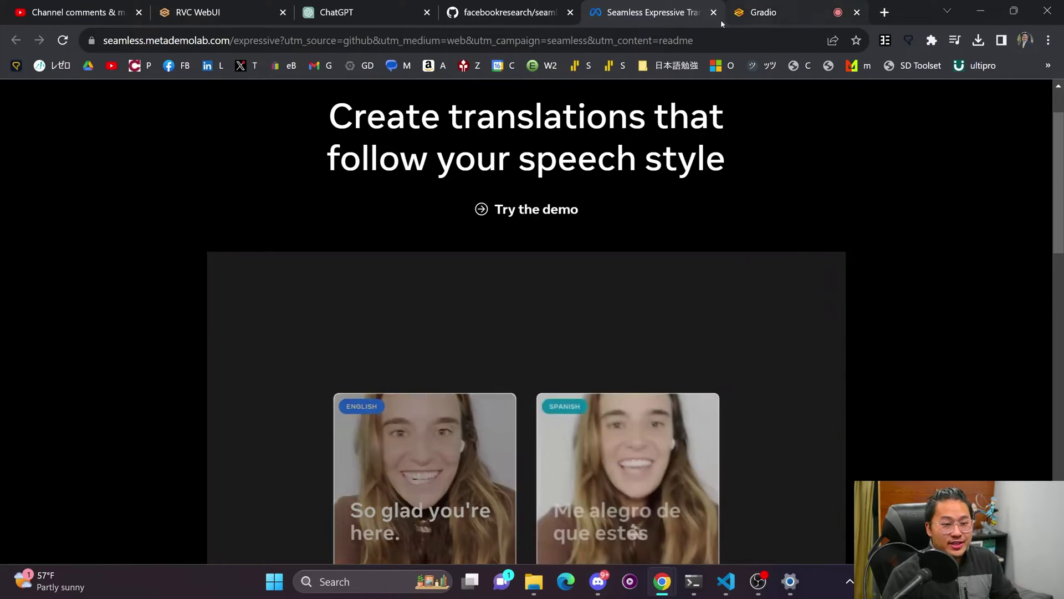
click(713, 12)
Step: Preview the SeamlessExpressive Hugging Face Space in a new tab, then close it
right_click(495, 359)
click(508, 370)
click(656, 11)
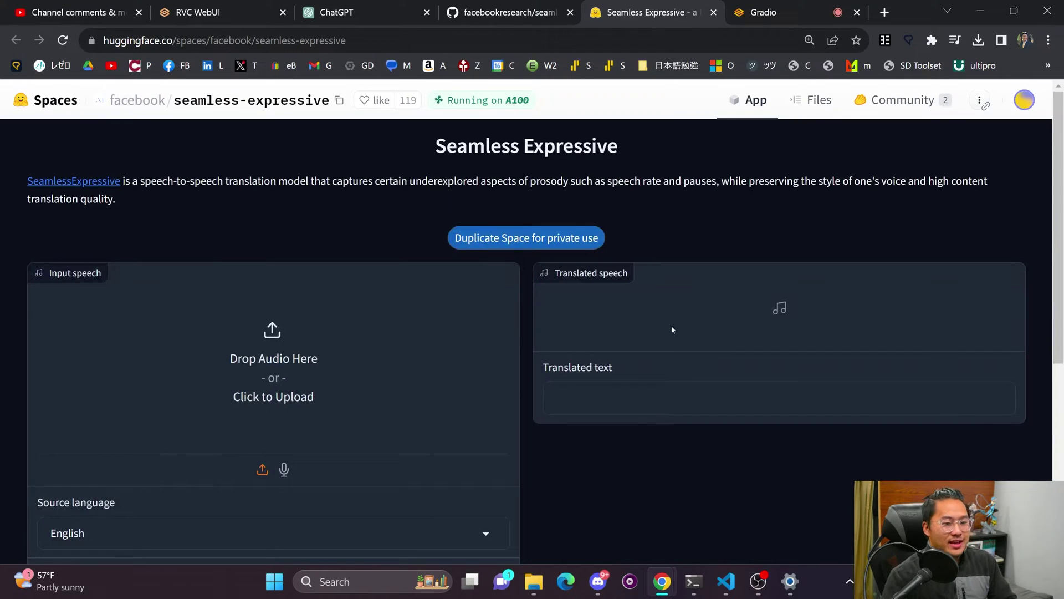
scroll(537, 338, down, 5)
scroll(536, 339, up, 1)
scroll(536, 339, up, 3)
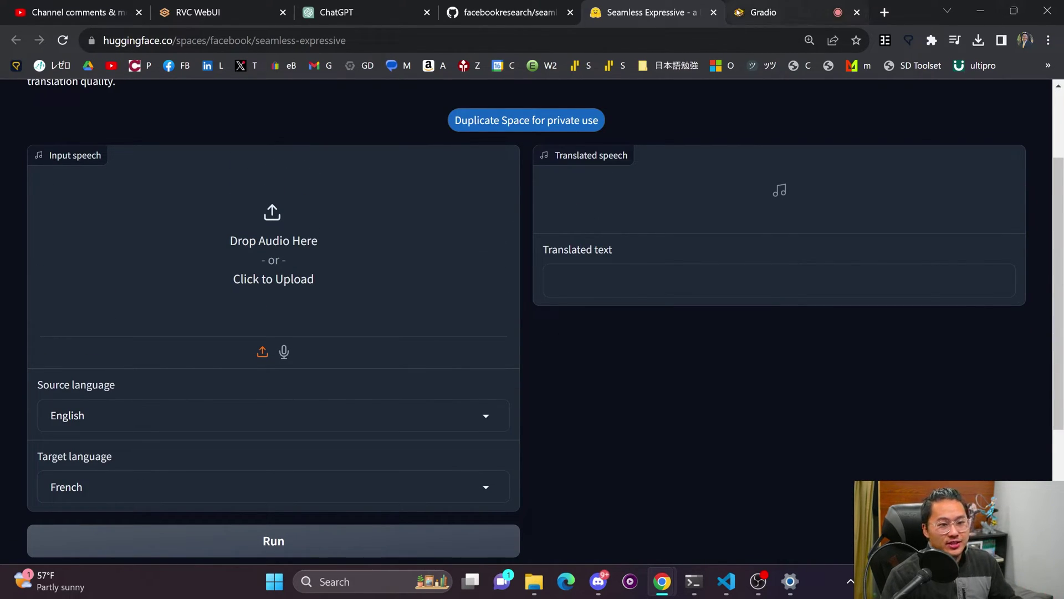
click(713, 12)
scroll(257, 339, down, 5)
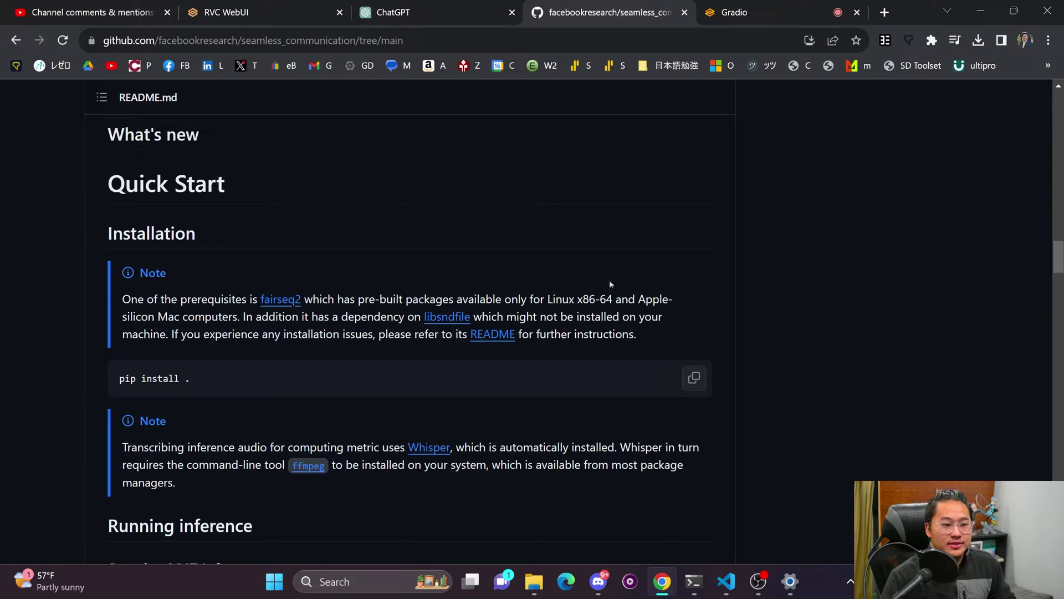
scroll(642, 287, up, 11)
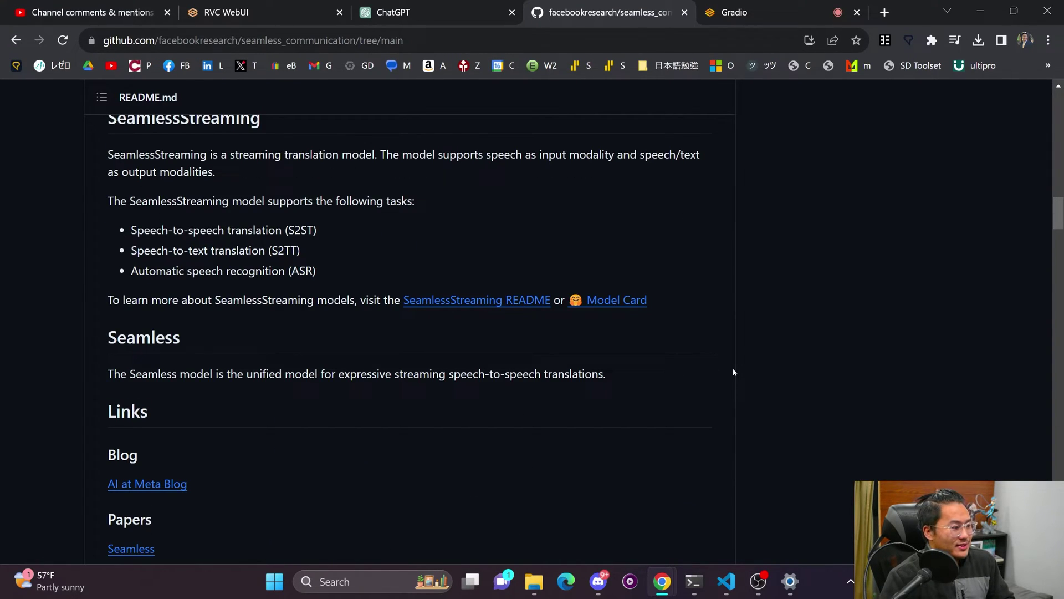
scroll(733, 372, up, 14)
scroll(733, 372, down, 2)
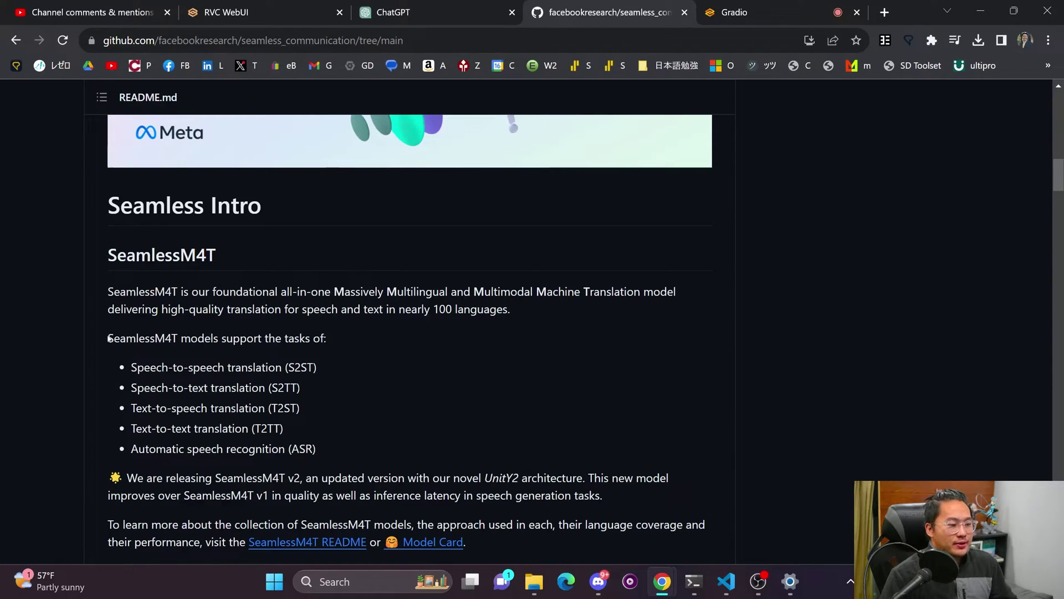
drag(107, 338, 185, 337)
click(364, 354)
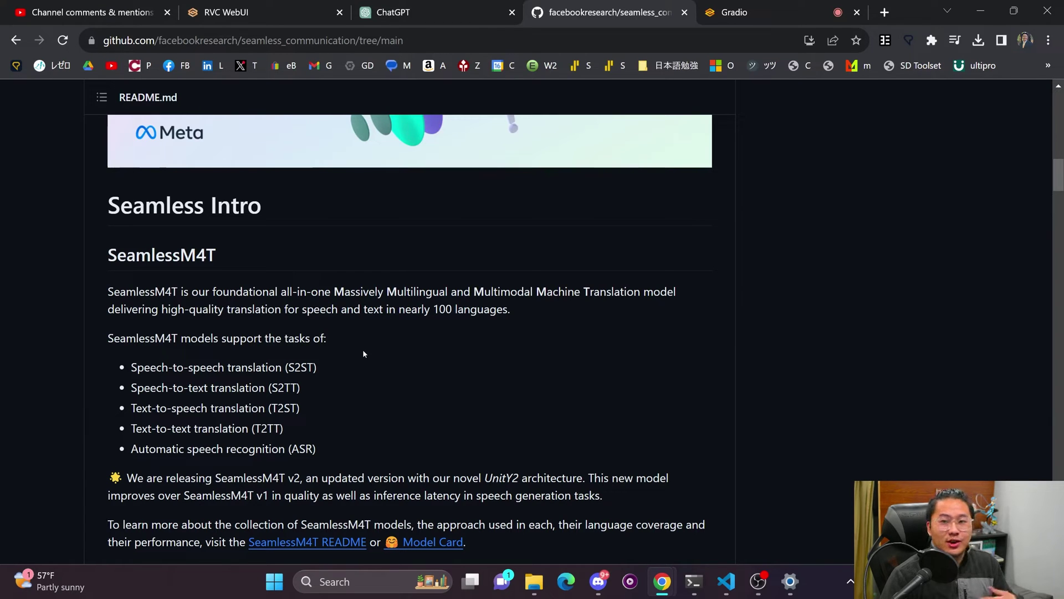
Step: Scroll the 145-page Seamless paper to its Contents page on page 2
scroll(363, 354, down, 1)
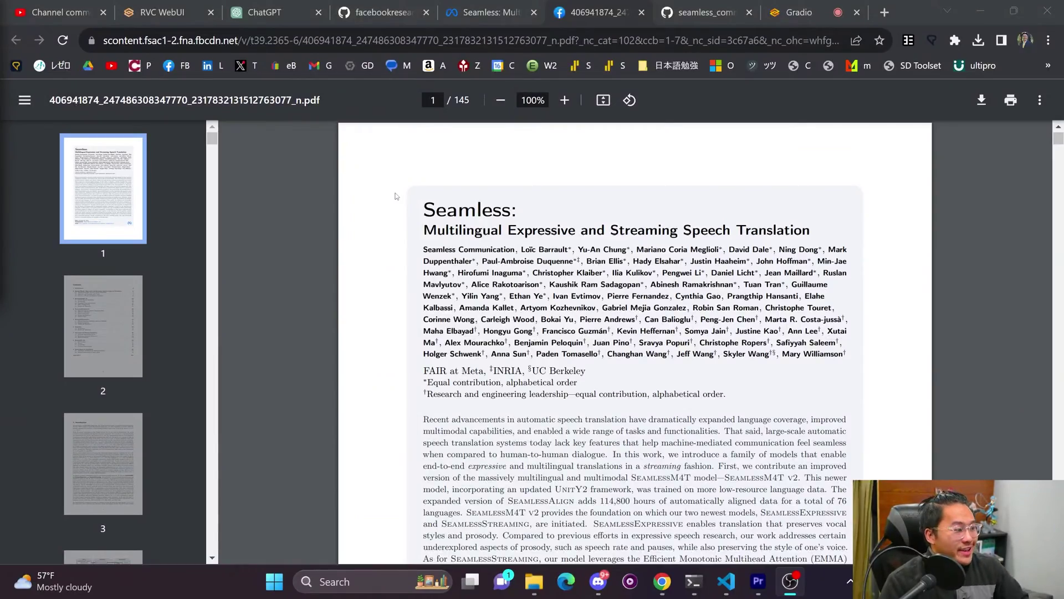
scroll(396, 196, down, 4)
scroll(405, 205, up, 3)
scroll(411, 214, down, 1)
scroll(411, 214, down, 10)
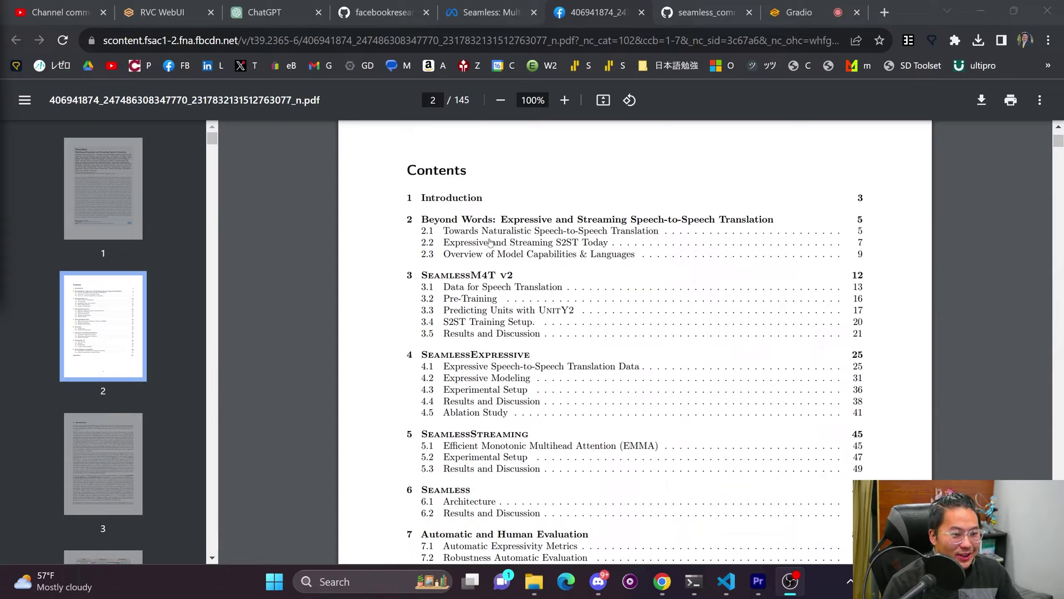
scroll(634, 363, down, 3)
scroll(480, 370, up, 2)
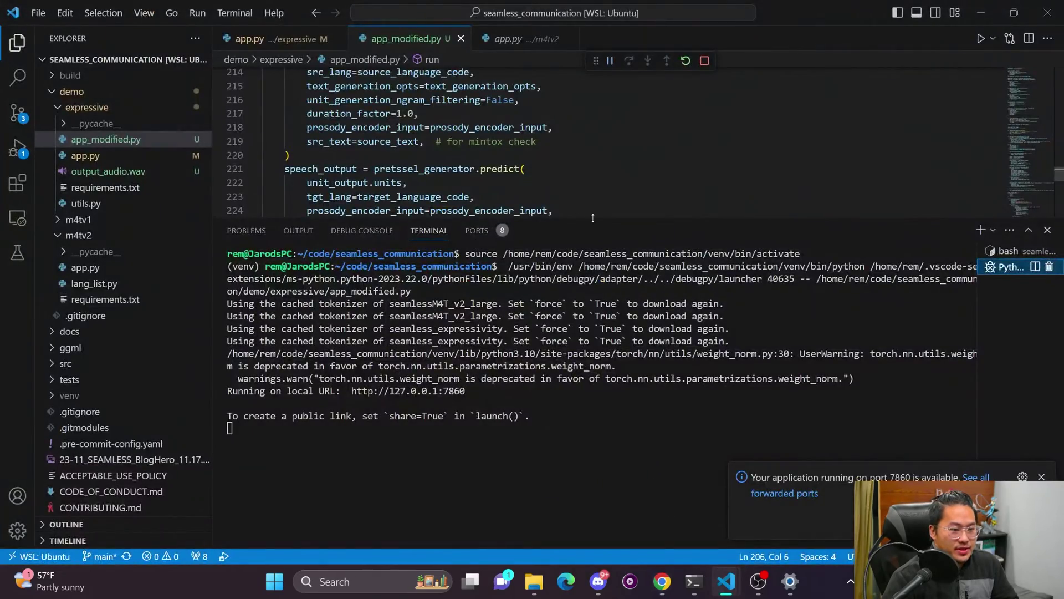
Step: Stop the running SeamlessExpressive demo debug session in VS Code
drag(497, 232, 499, 287)
scroll(582, 167, up, 15)
scroll(582, 242, up, 12)
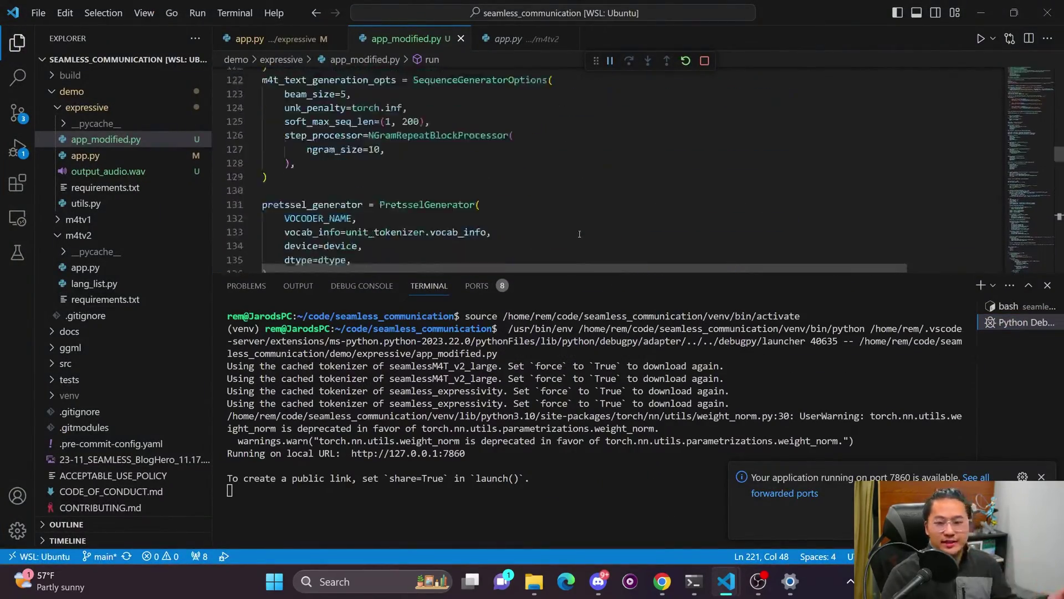
drag(1060, 148, 1061, 72)
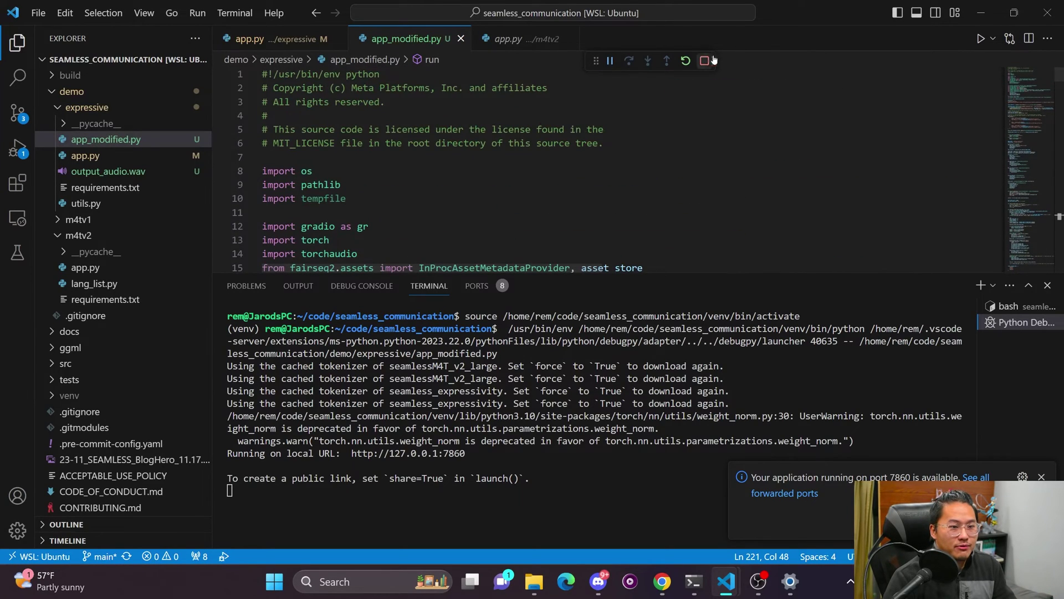
key(shift+F5)
Step: In the terminal, cd into demo/m4tv2 and launch the demo with python app.py
click(1042, 476)
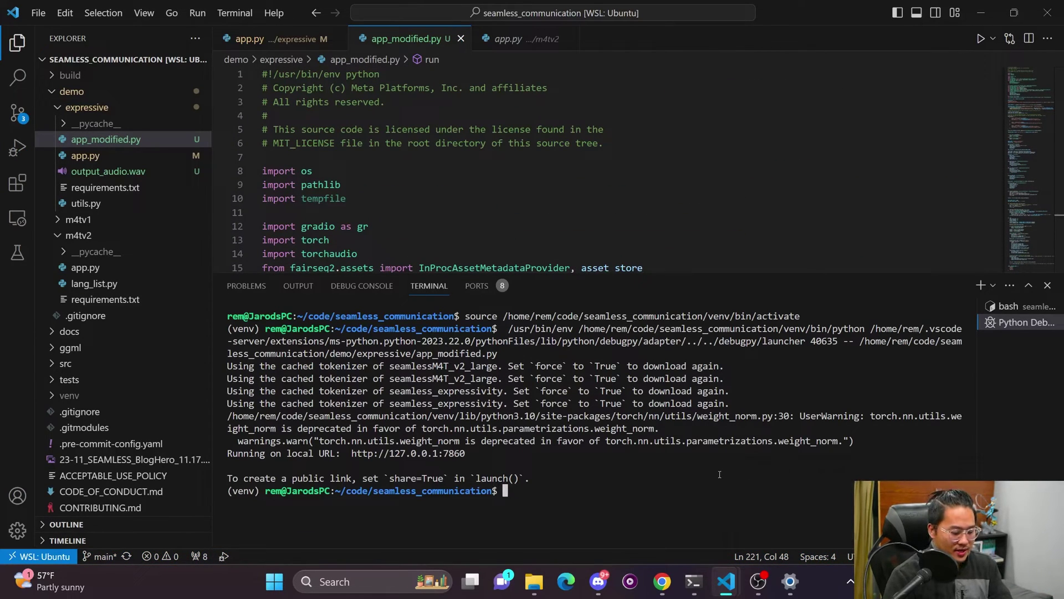
text(cd demo/)
key(Return)
text(cd m4tv2)
key(Return)
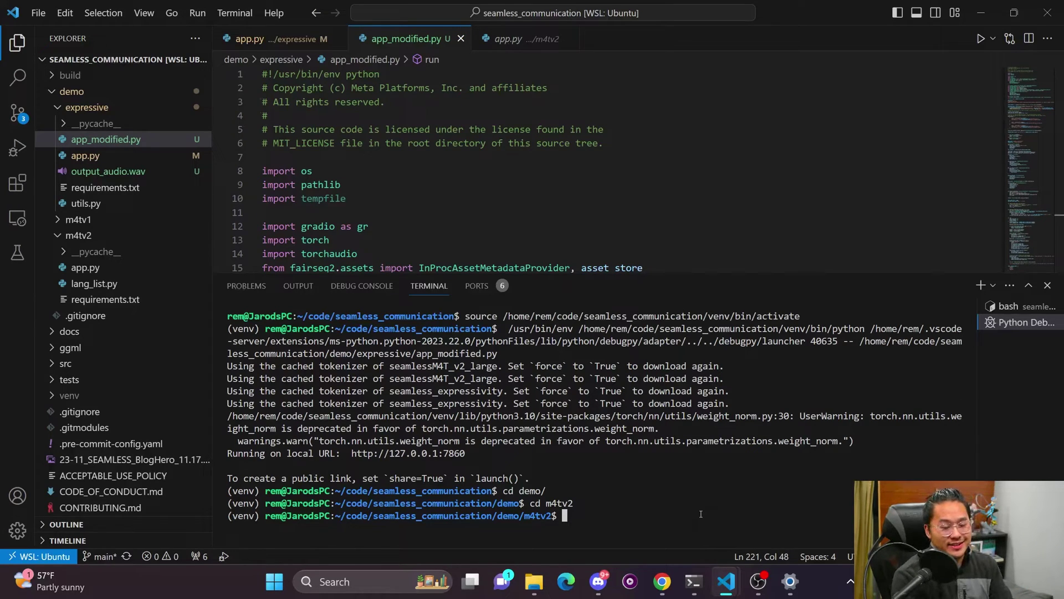
text(python)
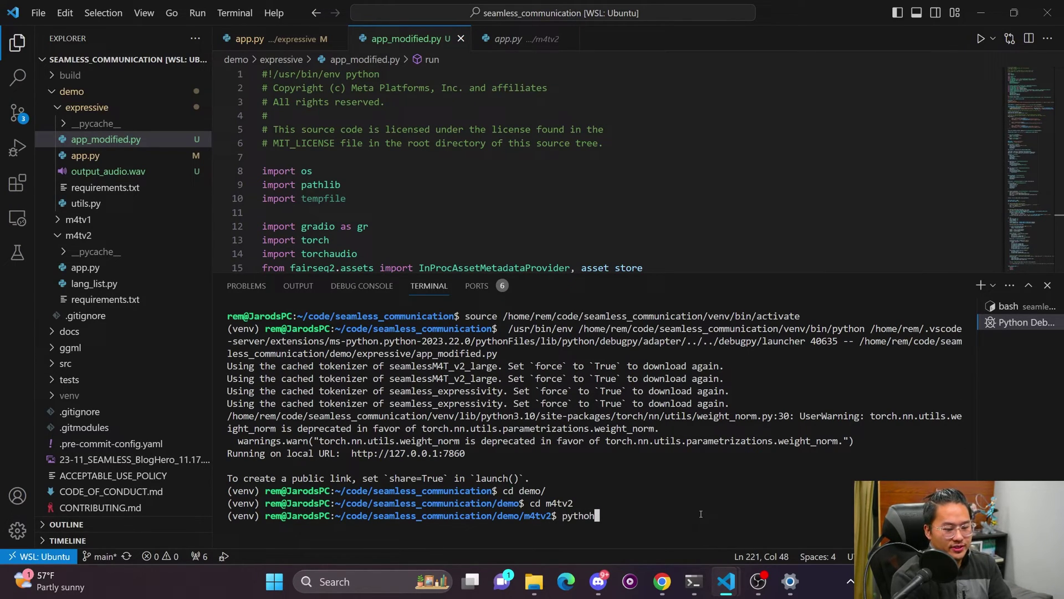
text( app.py)
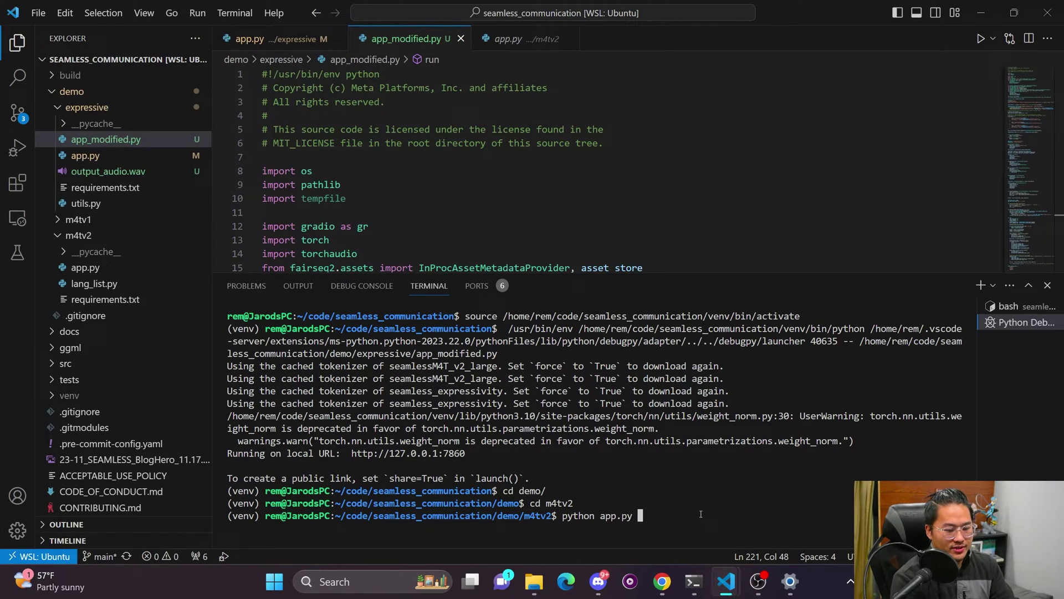
key(Return)
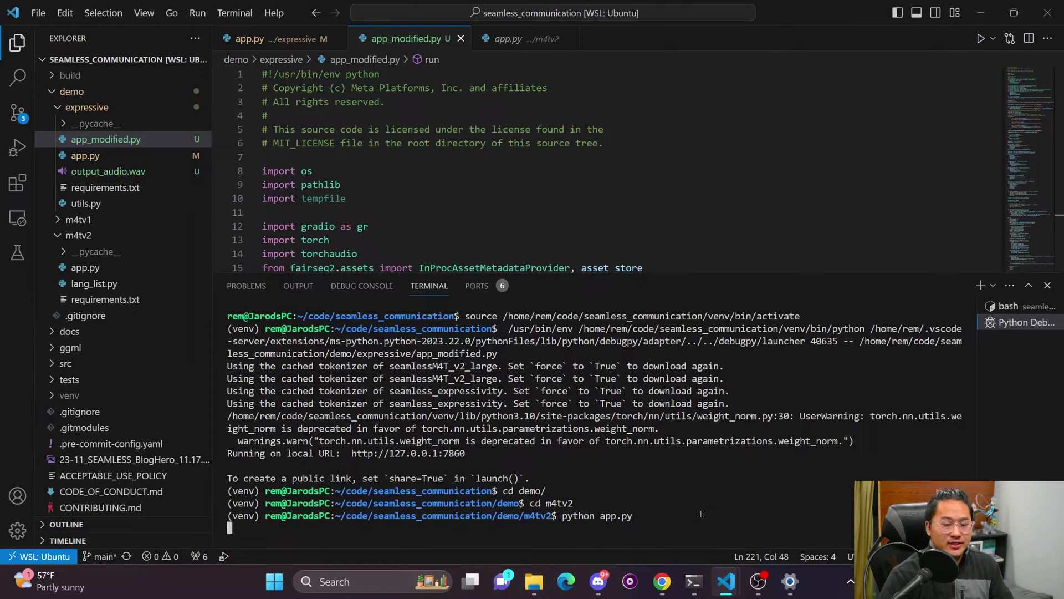
scroll(349, 236, down, 1)
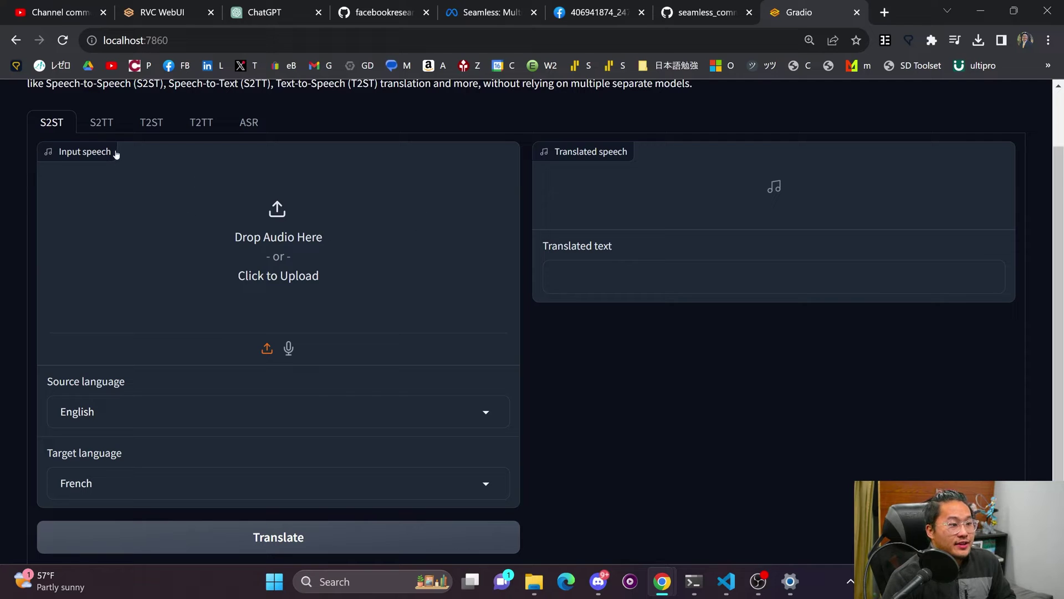
Step: Record a short English phrase from the microphone and translate it into Japanese
click(289, 347)
click(77, 233)
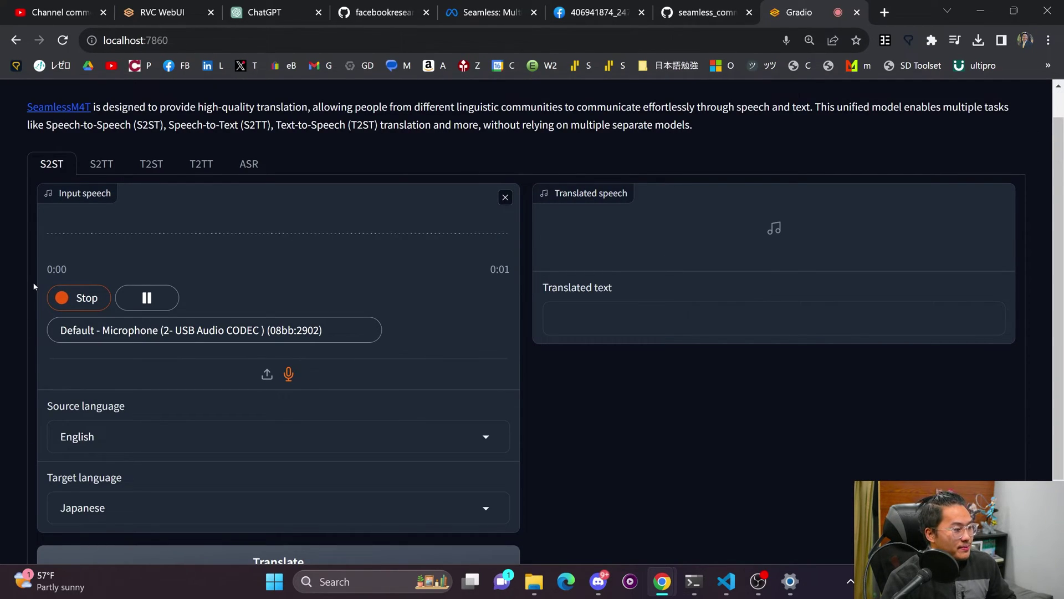
click(86, 299)
scroll(315, 392, down, 1)
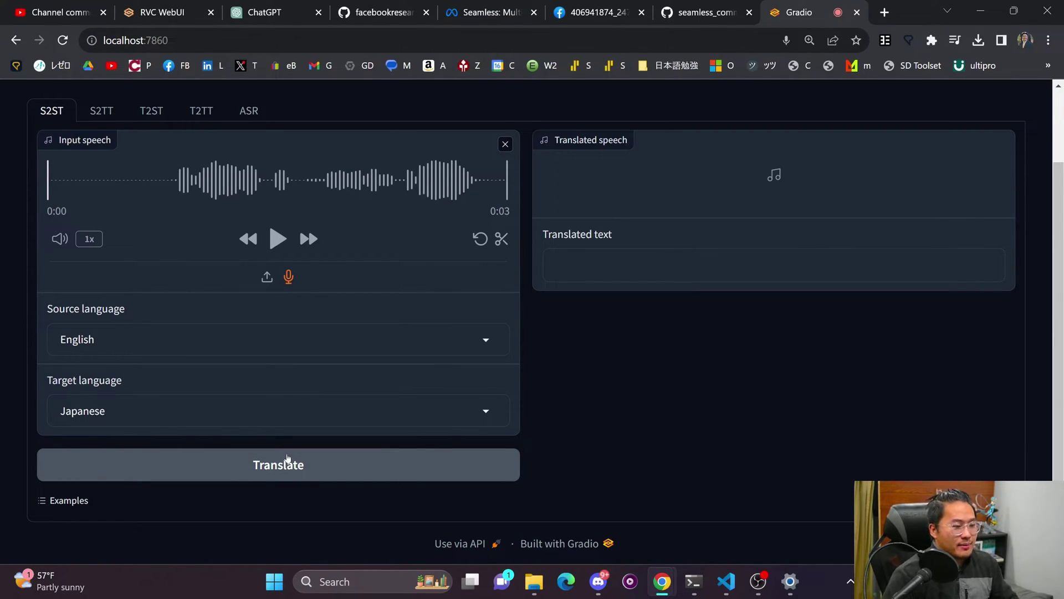
click(289, 475)
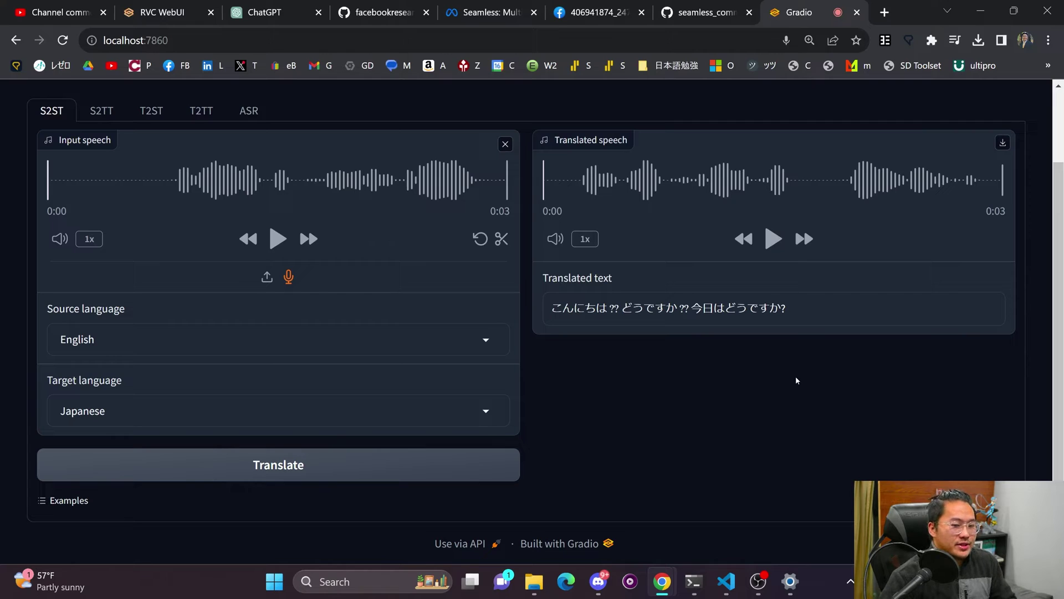
Step: Play the 3-second Japanese speech and inspect the translated text, including its ⁇ marks
drag(802, 310, 550, 309)
click(778, 366)
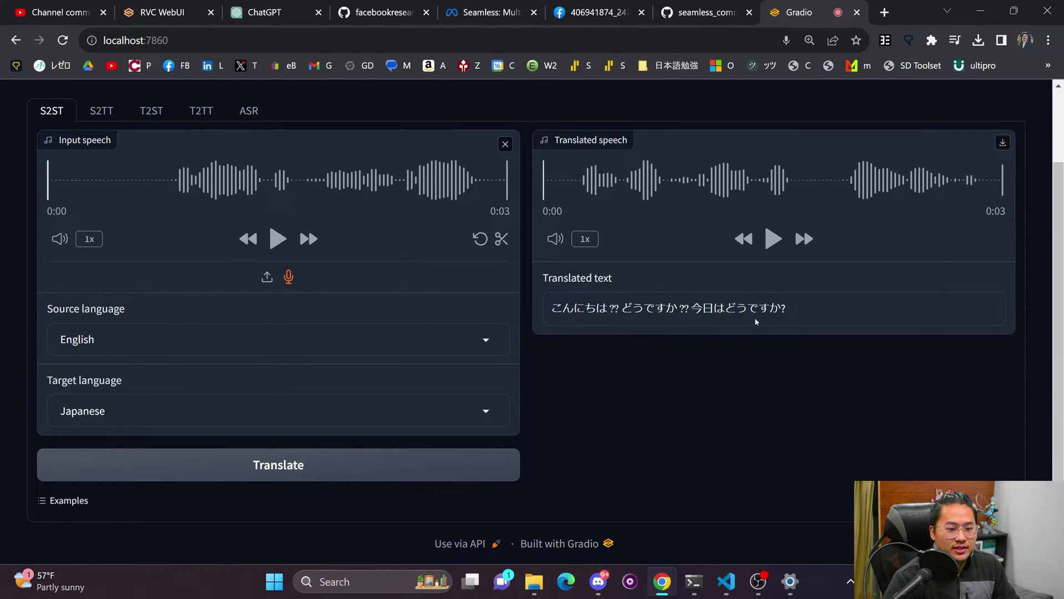
click(774, 238)
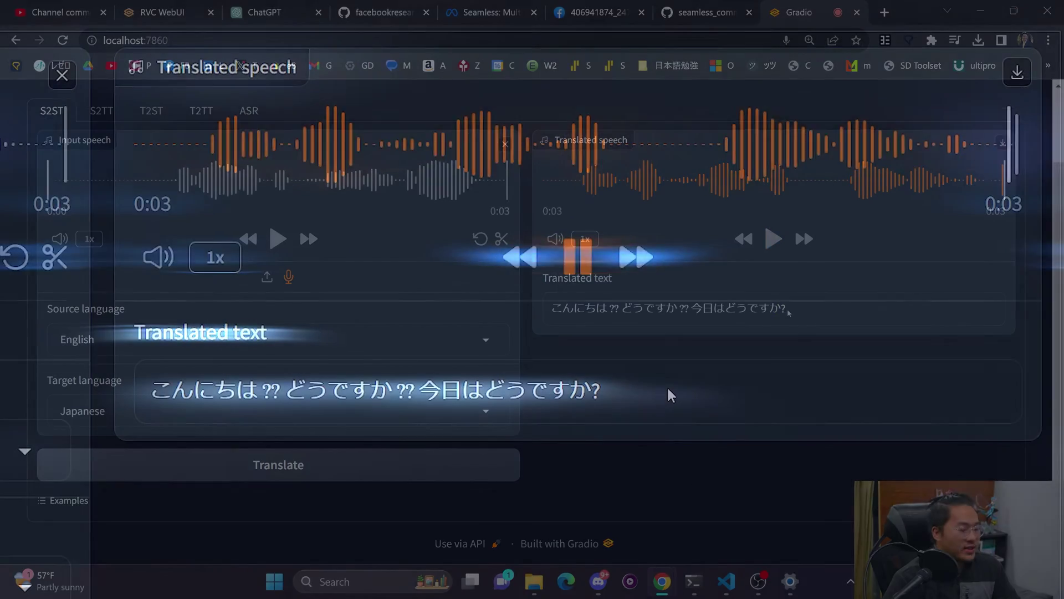
drag(602, 391, 150, 391)
click(262, 393)
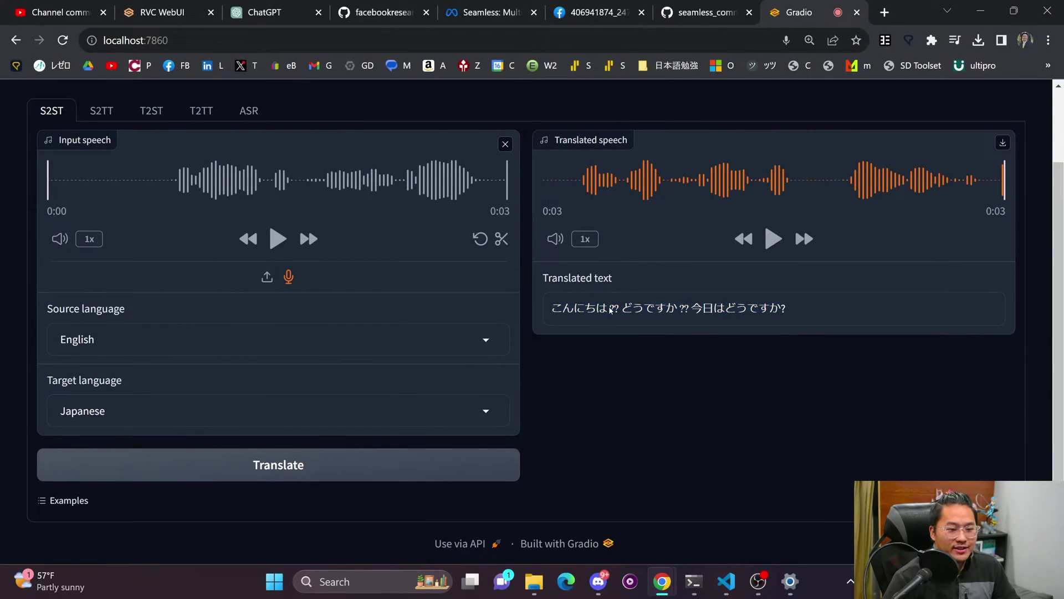
mouse_move(610, 315)
mouse_down()
mouse_move(631, 313)
mouse_move(613, 311)
mouse_up()
click(826, 317)
Step: Set the target language to Spanish and translate, giving 'Oye, ¿qué pasa? ¿Cómo estás hoy?'
click(241, 416)
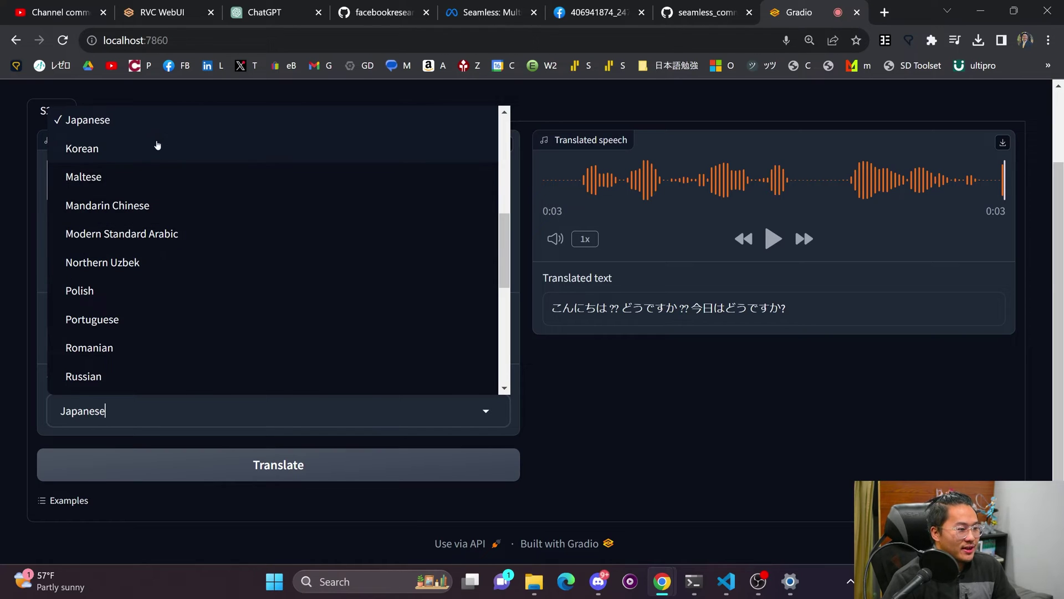
click(314, 314)
click(344, 467)
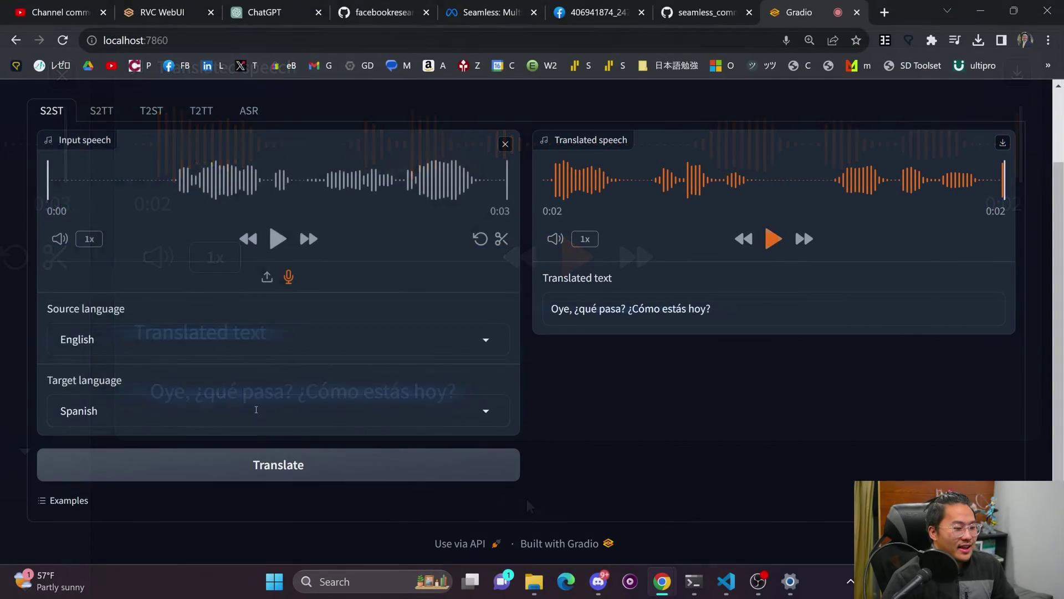
Step: Browse the target language list twice, leaving Spanish selected
click(255, 410)
scroll(216, 232, up, 10)
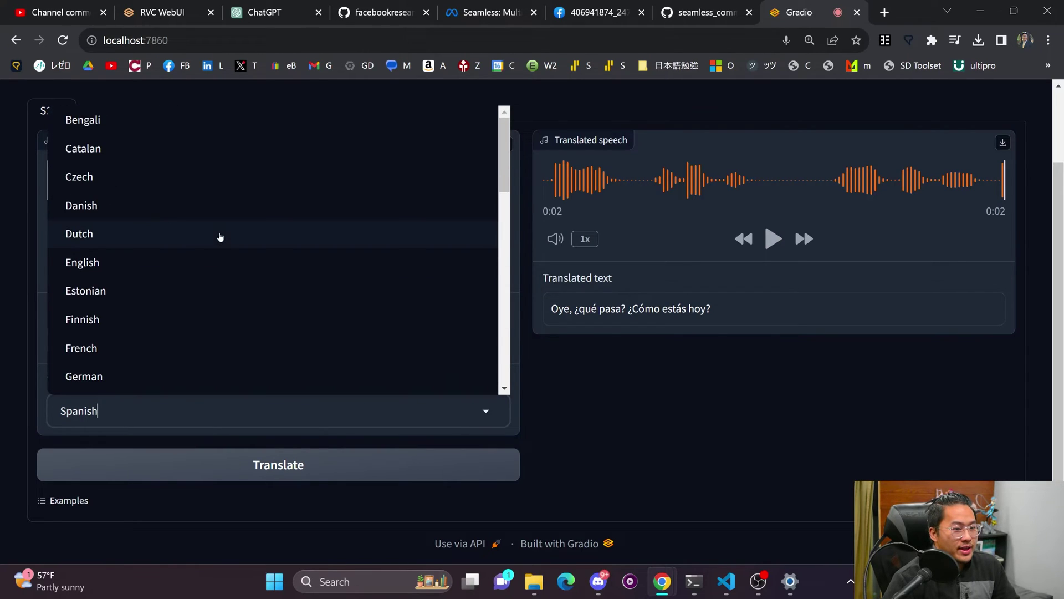
scroll(149, 205, down, 10)
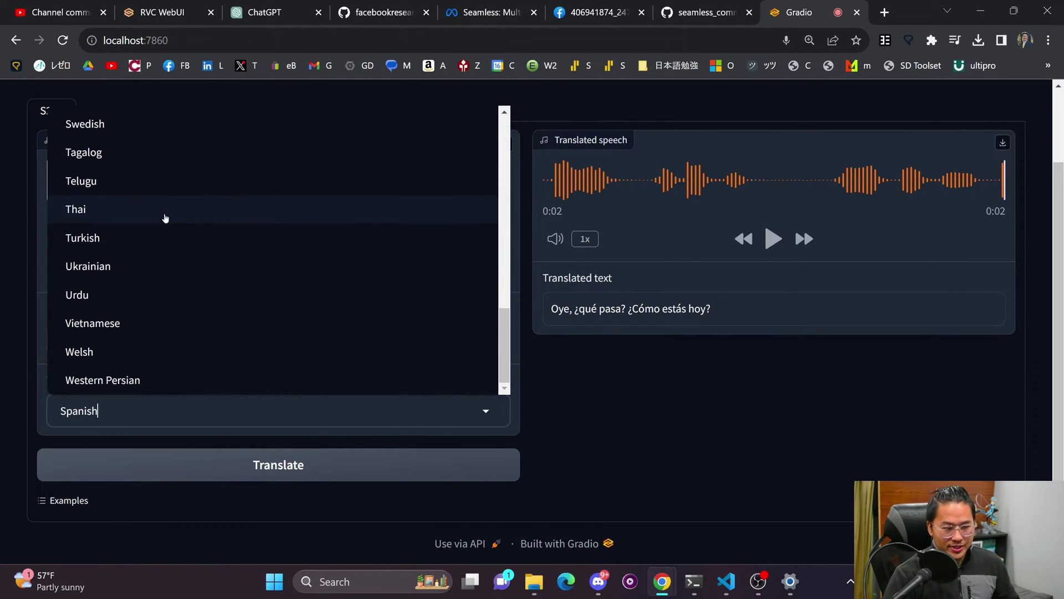
scroll(244, 306, up, 10)
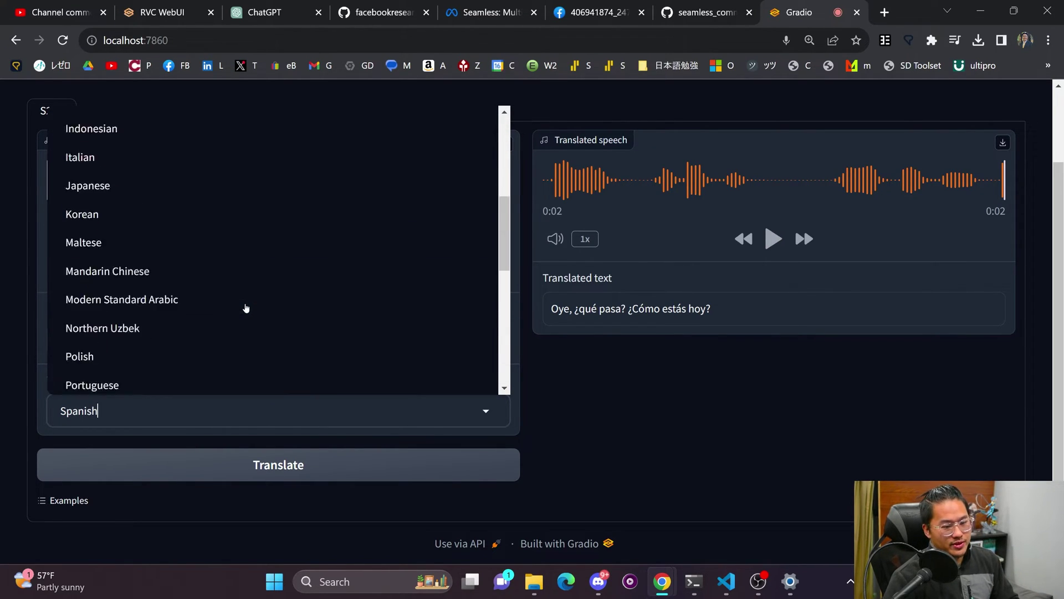
click(564, 398)
click(355, 411)
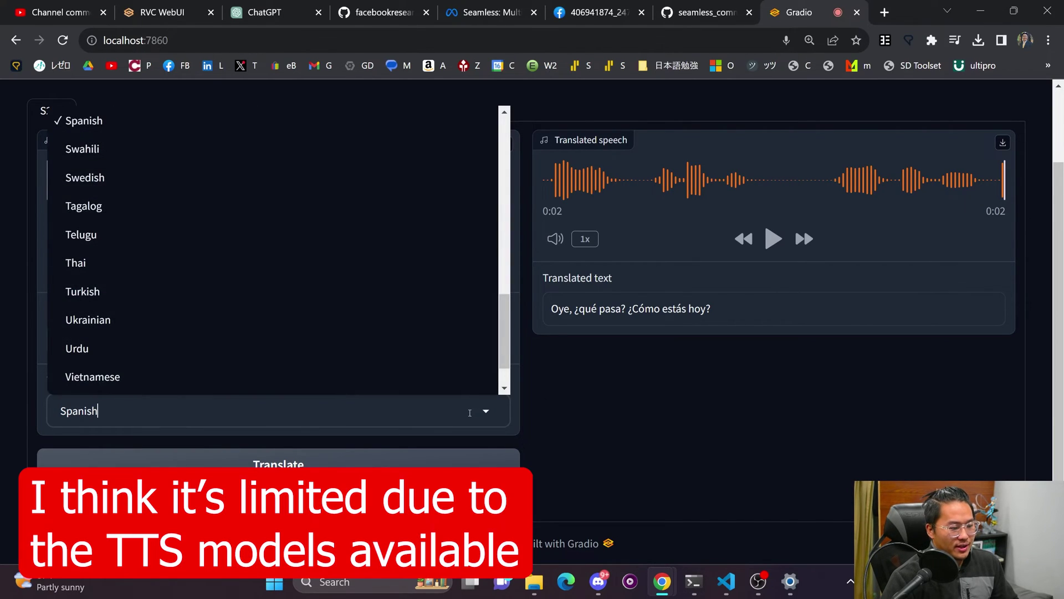
scroll(359, 247, down, 1)
scroll(358, 248, up, 5)
scroll(358, 247, up, 5)
click(77, 107)
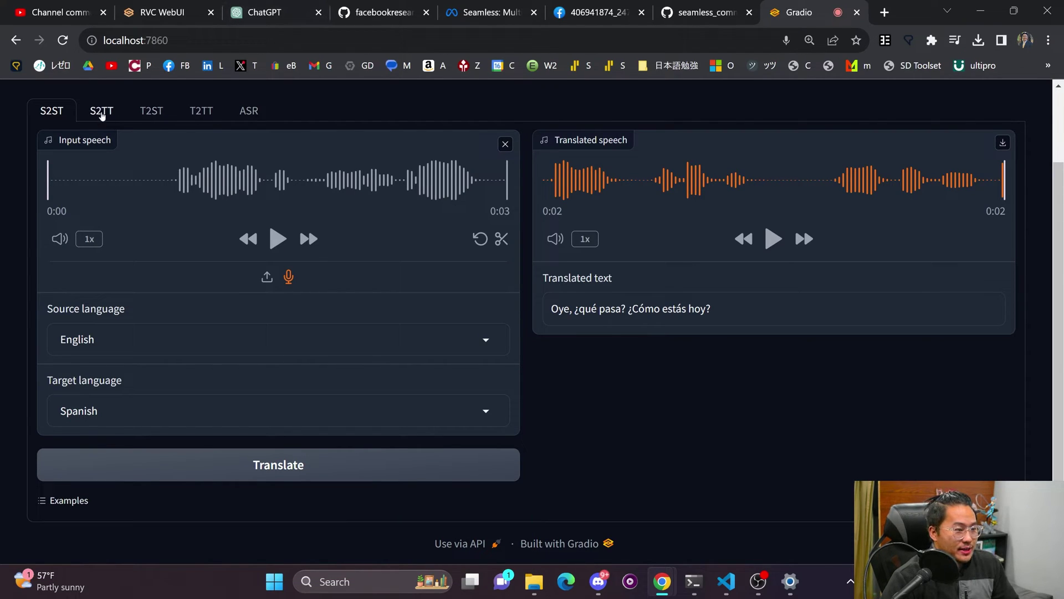
Step: On the S2TT tab, record new speech from the microphone
click(101, 111)
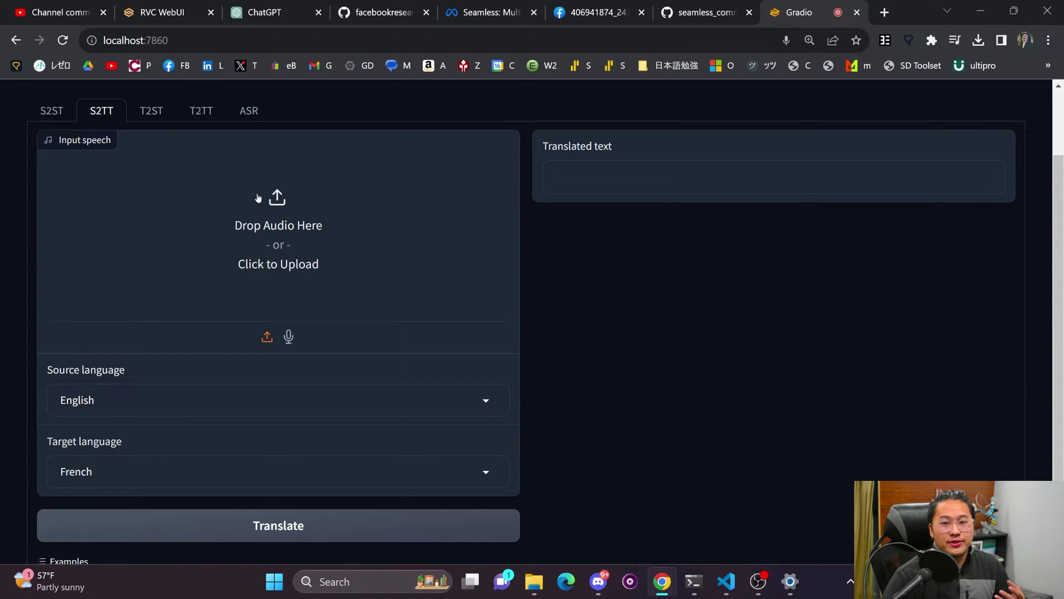
scroll(288, 279, down, 1)
scroll(289, 349, up, 1)
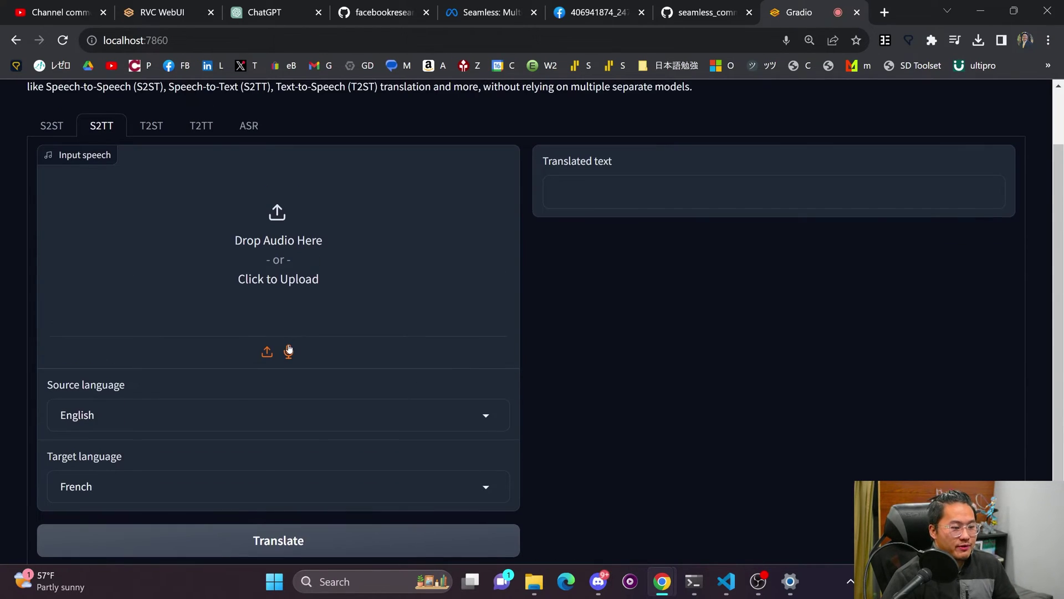
click(289, 351)
click(86, 233)
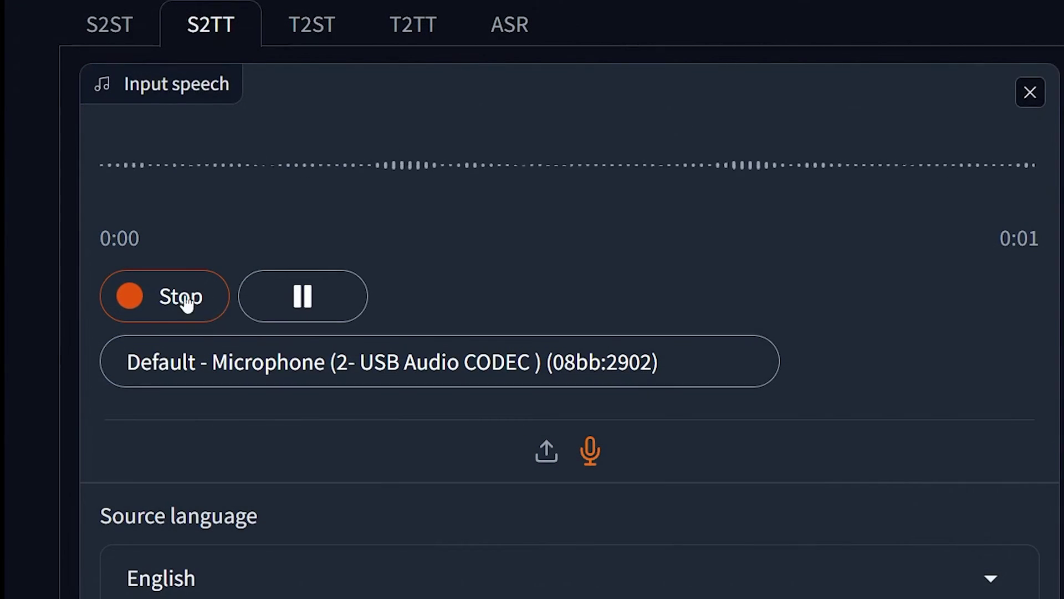
click(89, 298)
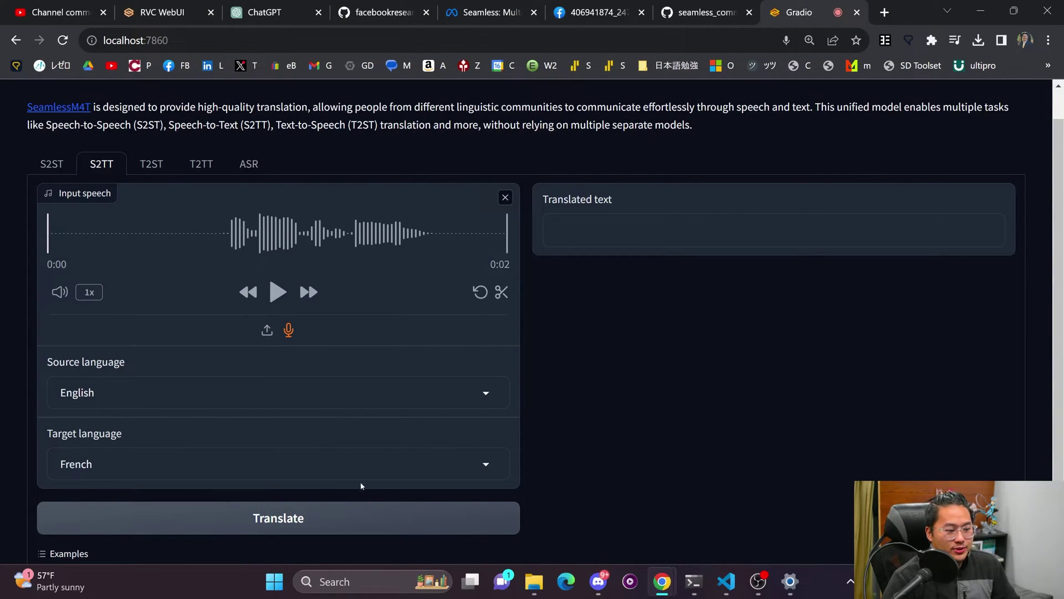
Step: Translate the new recording into Spanish text and select the result
click(361, 472)
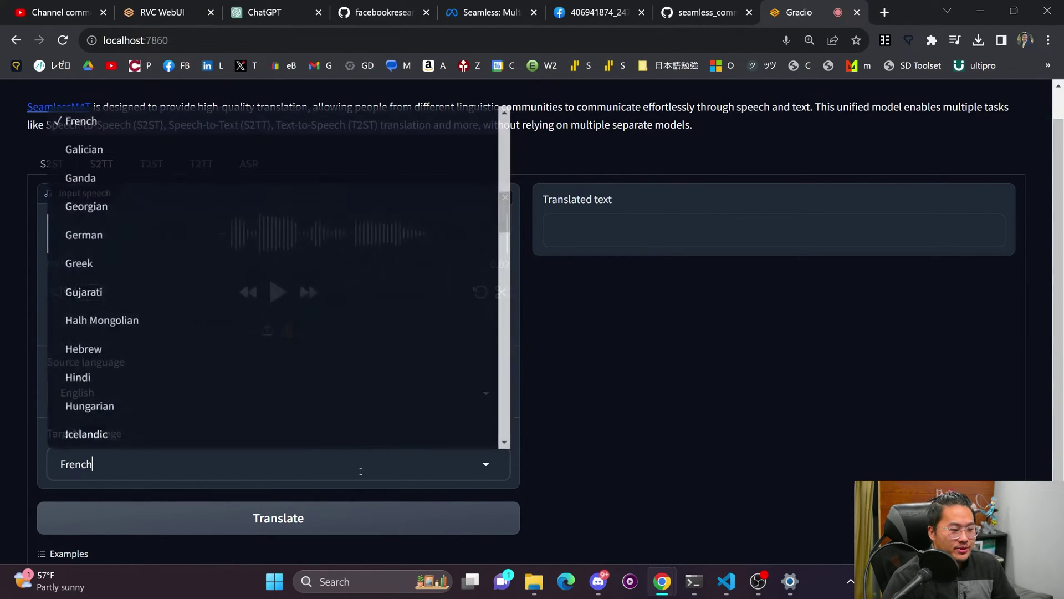
scroll(265, 250, up, 2)
scroll(265, 249, up, 2)
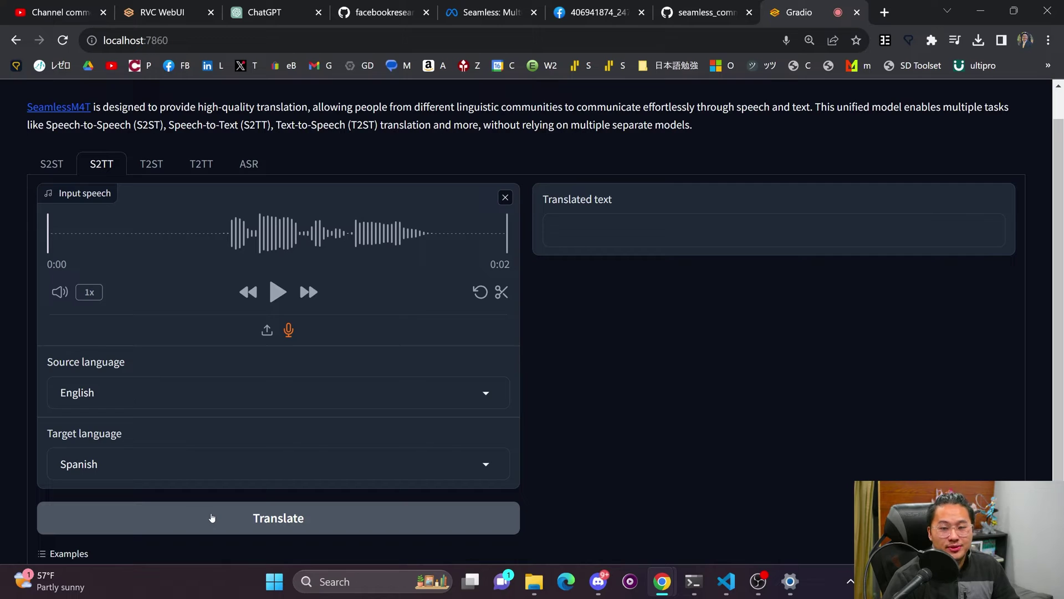
click(211, 517)
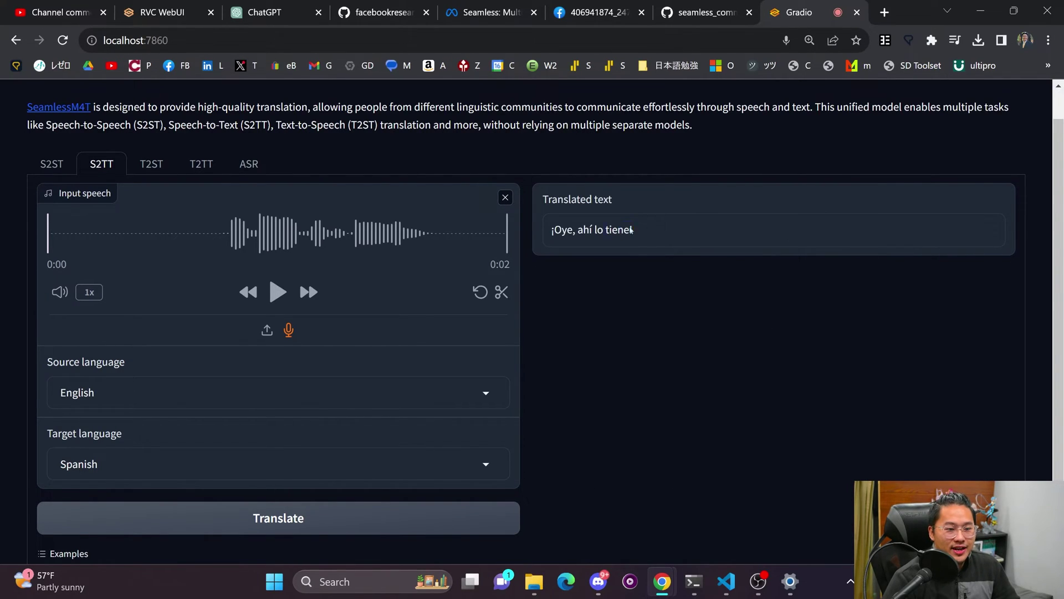
drag(604, 229, 551, 230)
click(152, 163)
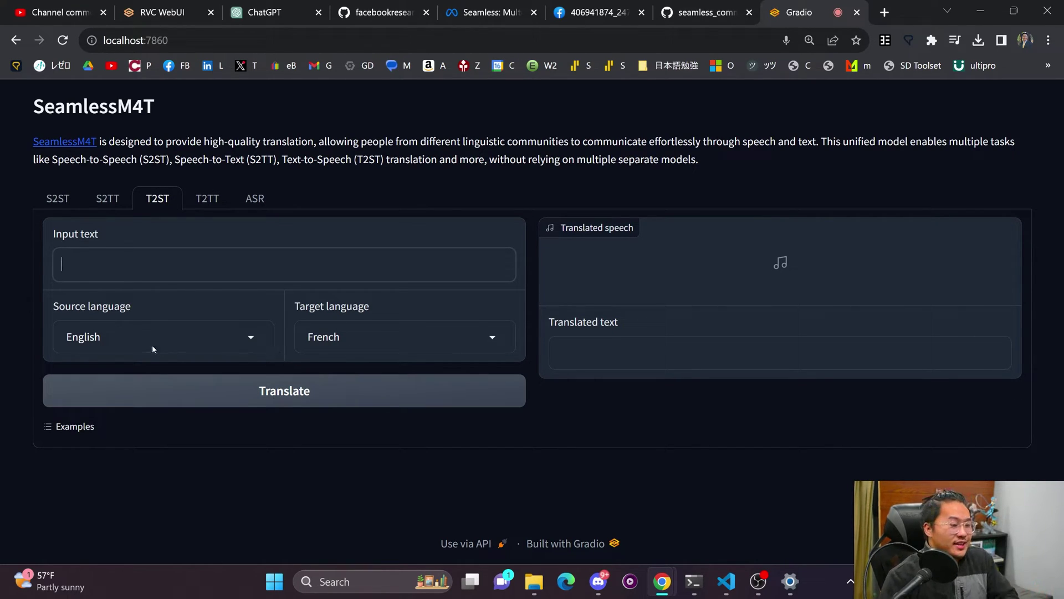
Step: Move through T2TT to the ASR tab and set its target language to English
click(471, 347)
scroll(423, 207, down, 4)
scroll(411, 205, up, 5)
click(208, 198)
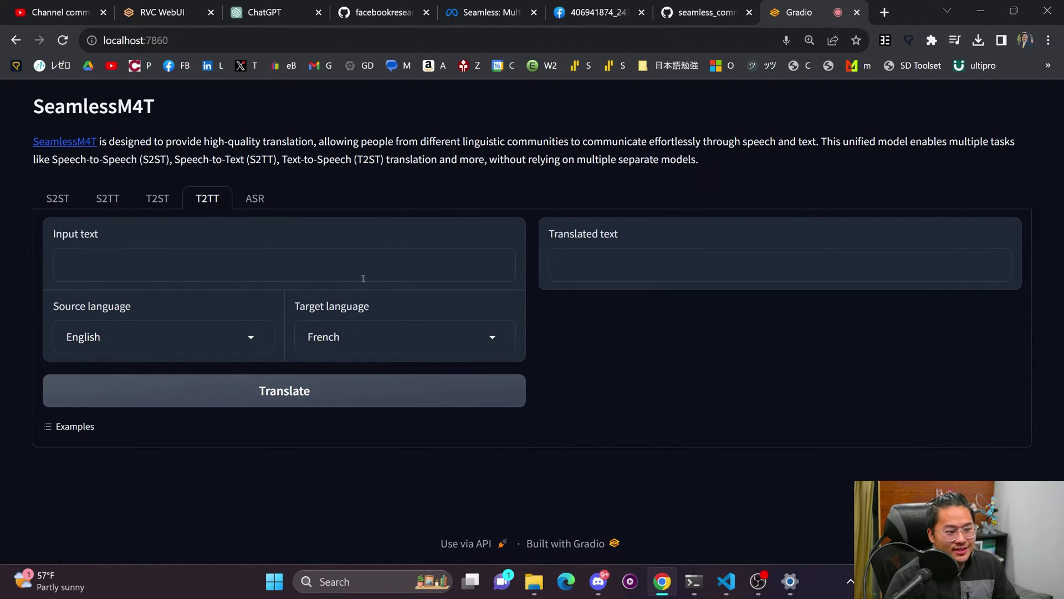
click(255, 200)
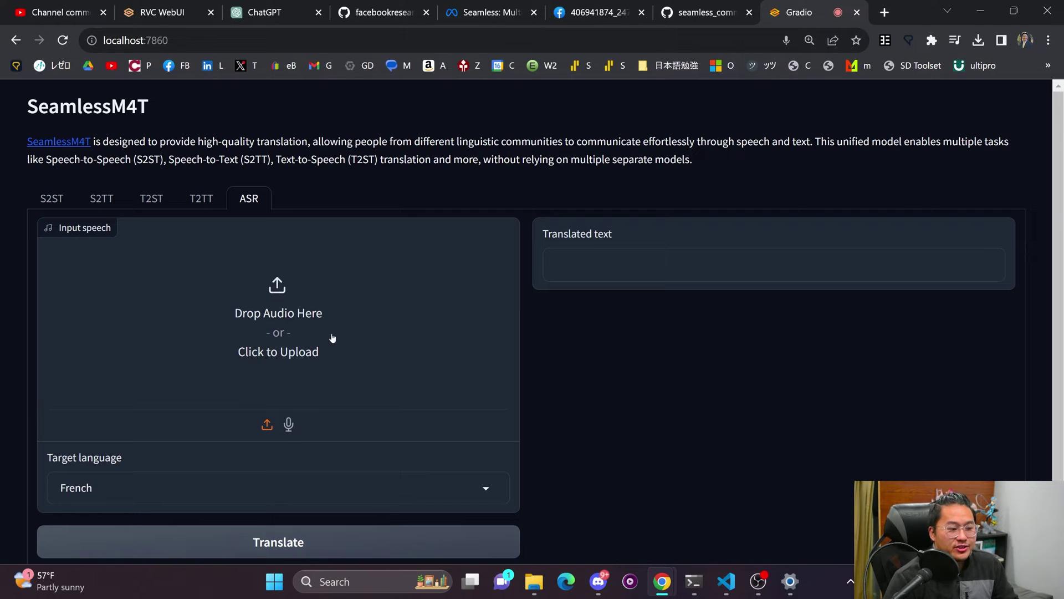
click(390, 502)
scroll(152, 306, down, 5)
scroll(161, 294, up, 10)
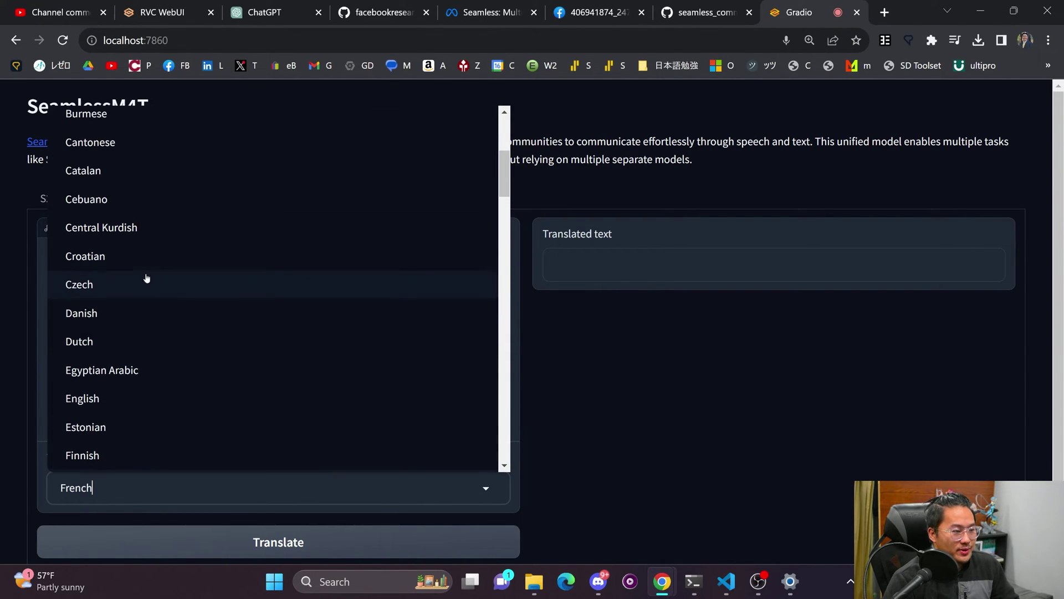
click(127, 398)
scroll(315, 461, down, 1)
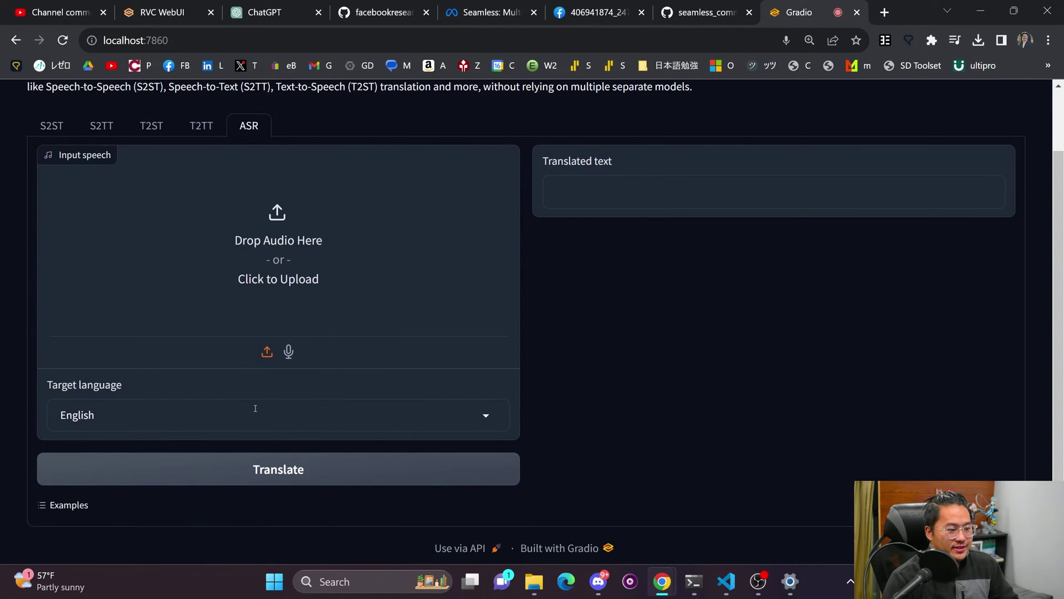
Step: Record speech from the microphone and switch the target language to Javanese
click(289, 352)
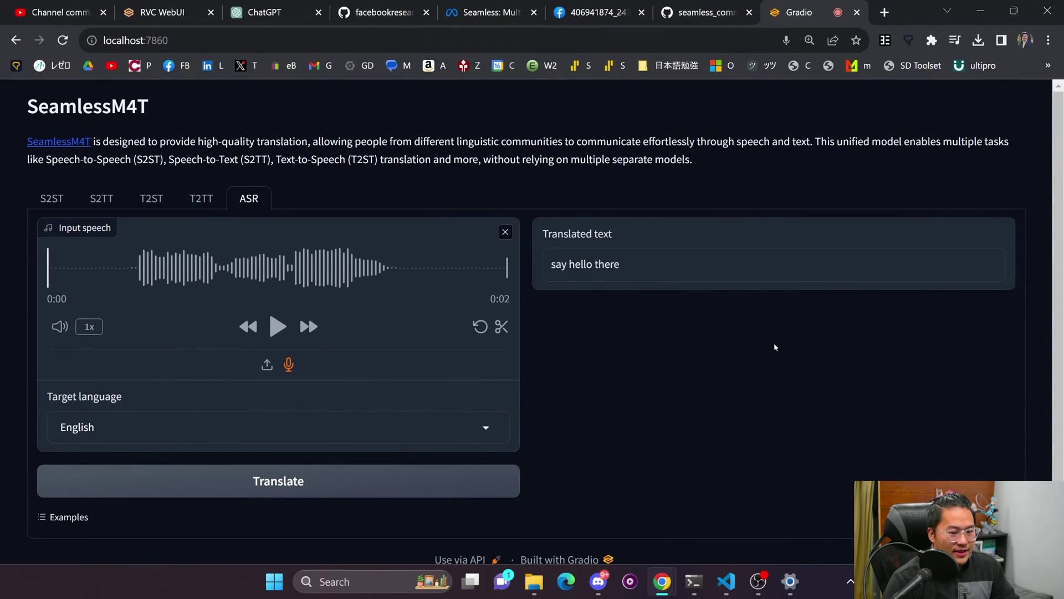
click(278, 430)
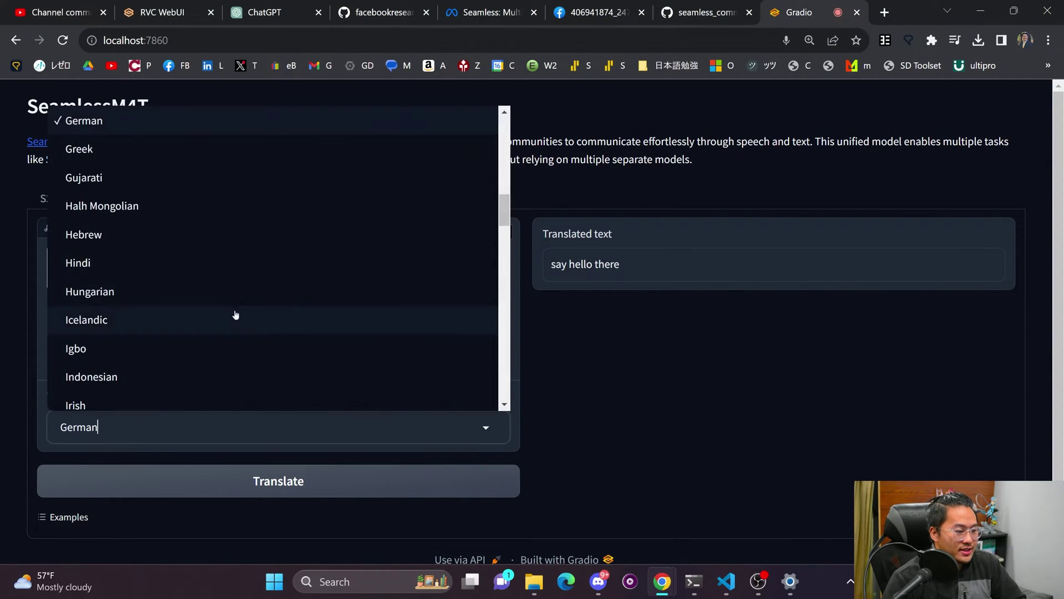
scroll(232, 311, down, 5)
click(148, 125)
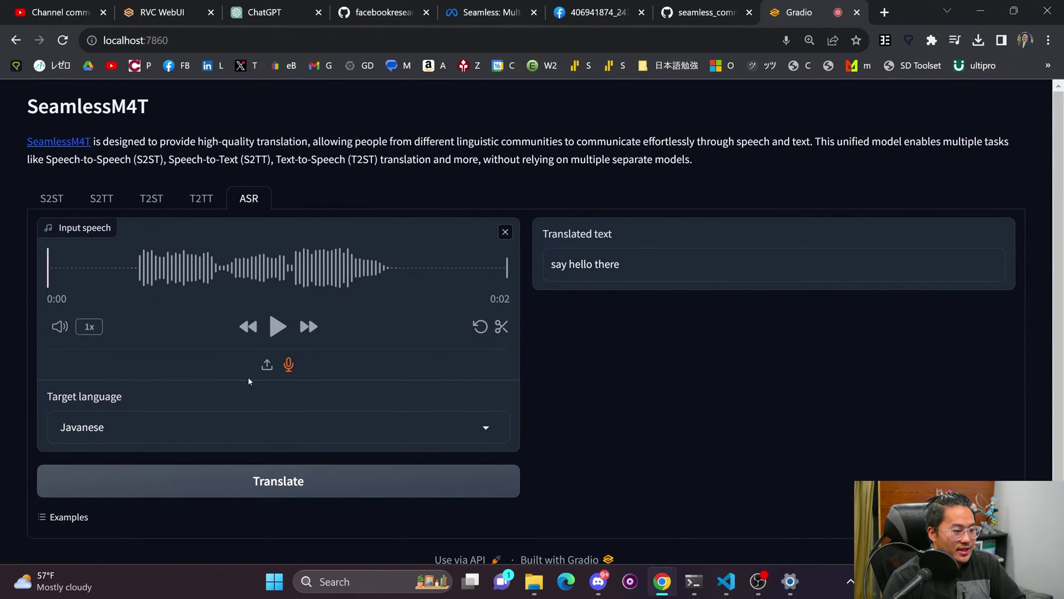
click(199, 428)
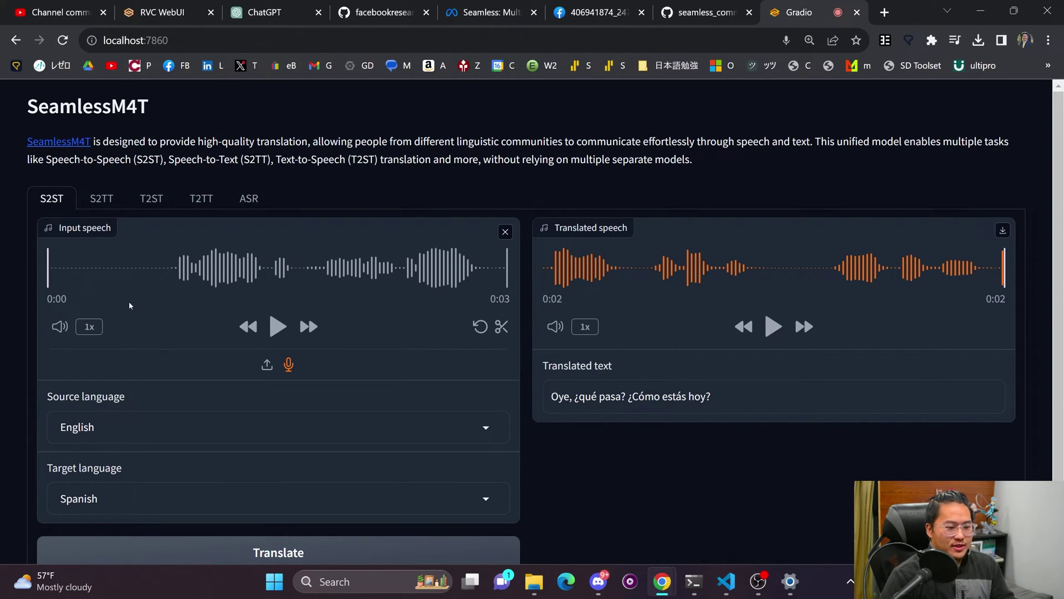
Step: Pick Japanese in place of Spanish from the S2ST target language list
click(272, 499)
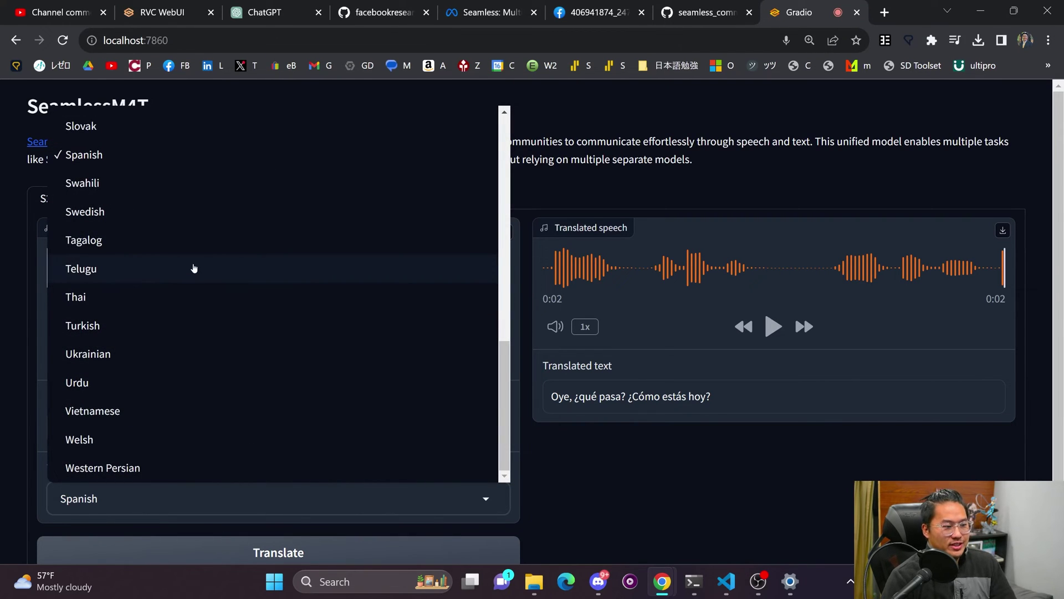
scroll(178, 288, down, 2)
scroll(195, 289, up, 5)
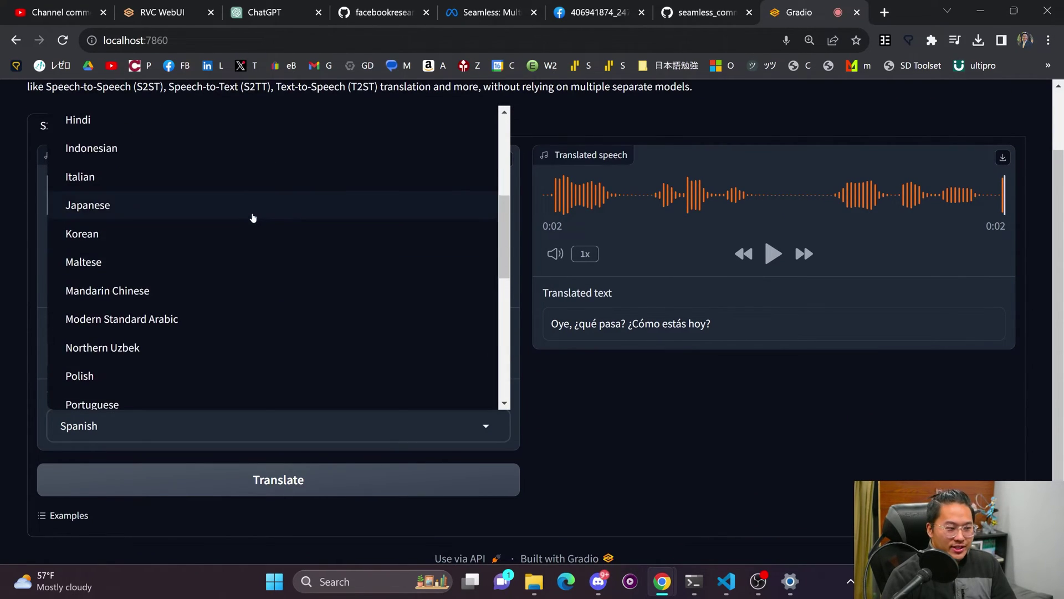
click(257, 206)
scroll(610, 416, up, 1)
scroll(576, 473, down, 2)
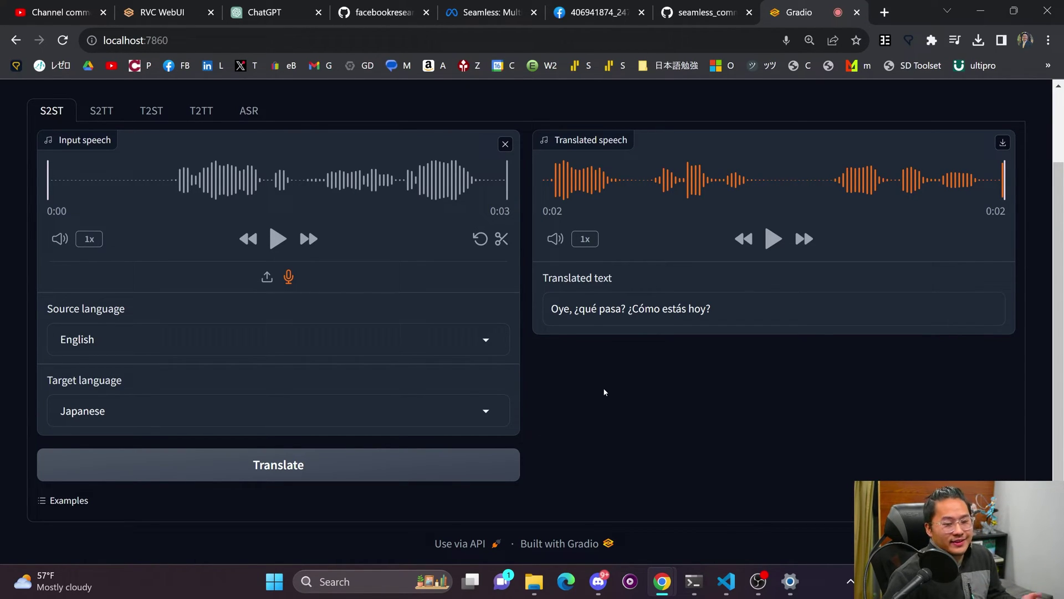
Step: Bring the VS Code window with app_modified.py forward and switch to the expressive demo's app.py
mouse_move(726, 581)
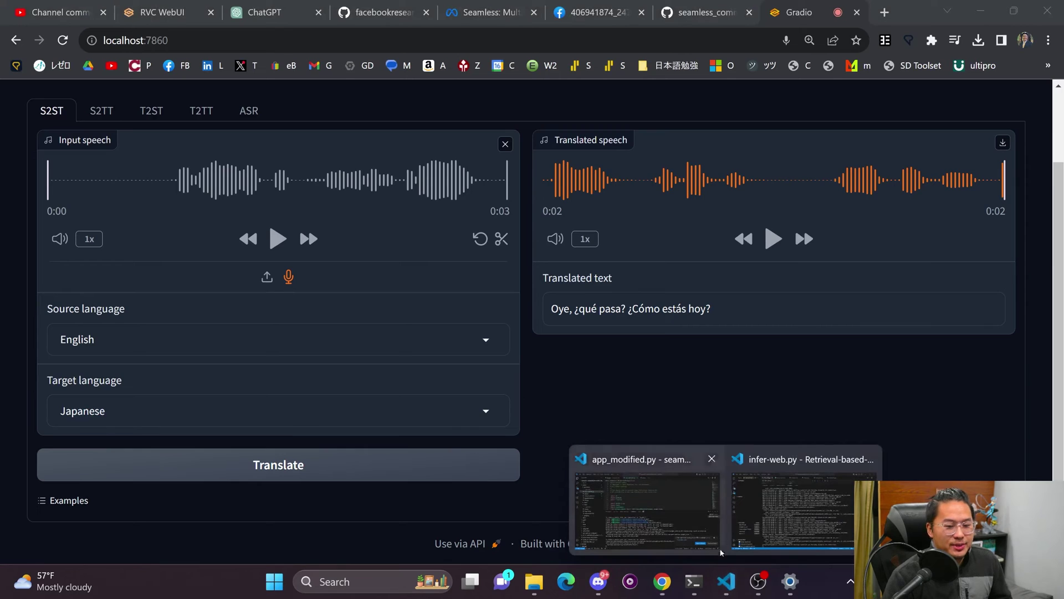
click(699, 516)
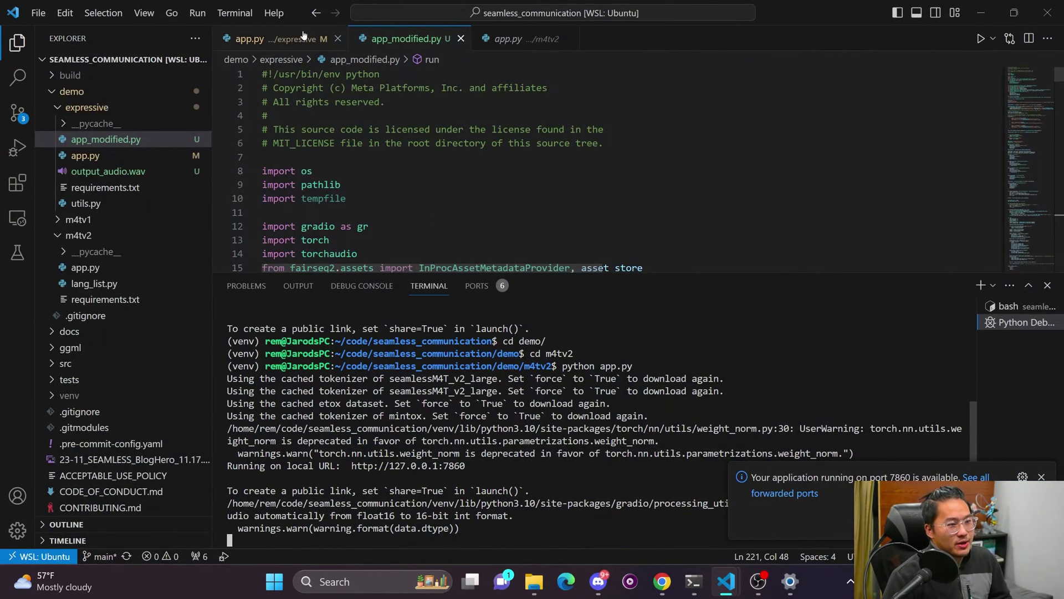
key(ctrl+Tab)
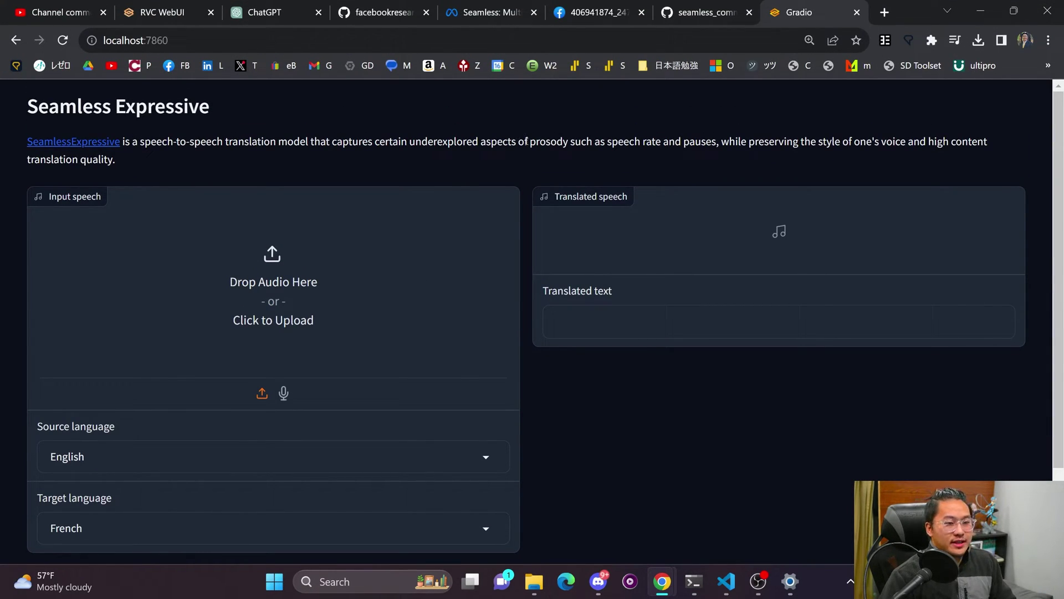
Step: Skim the prosody description, keep Spanish as the target language, and start recording English speech
drag(534, 142, 718, 143)
click(696, 159)
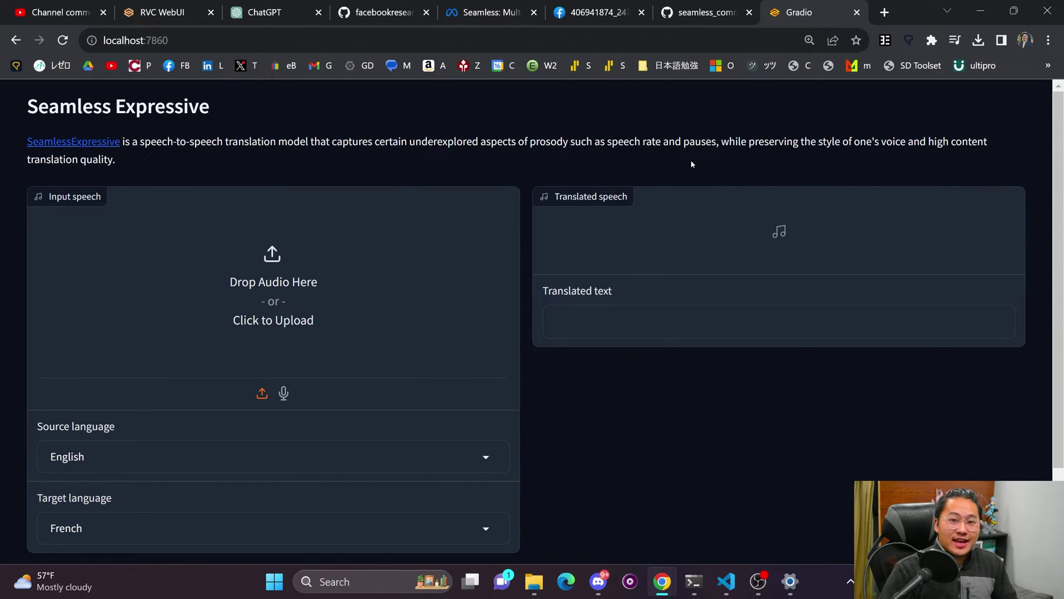
scroll(412, 255, down, 2)
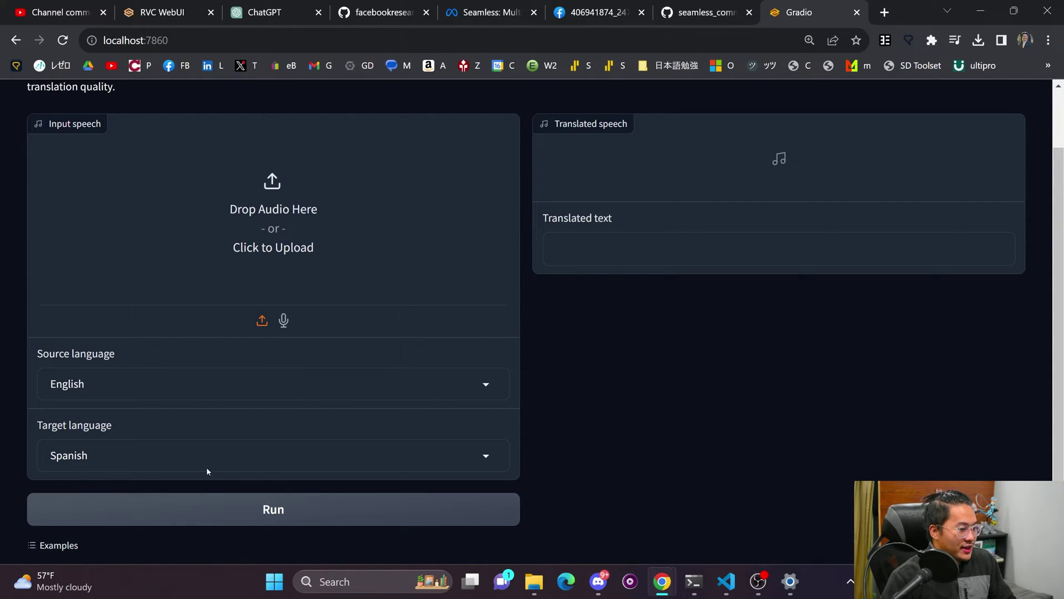
click(304, 450)
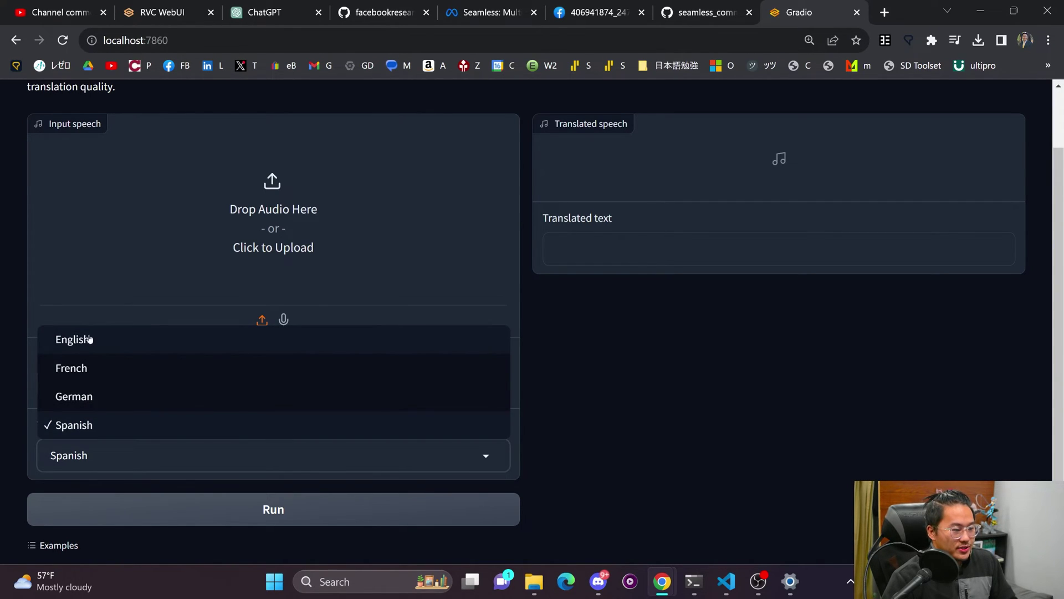
click(622, 367)
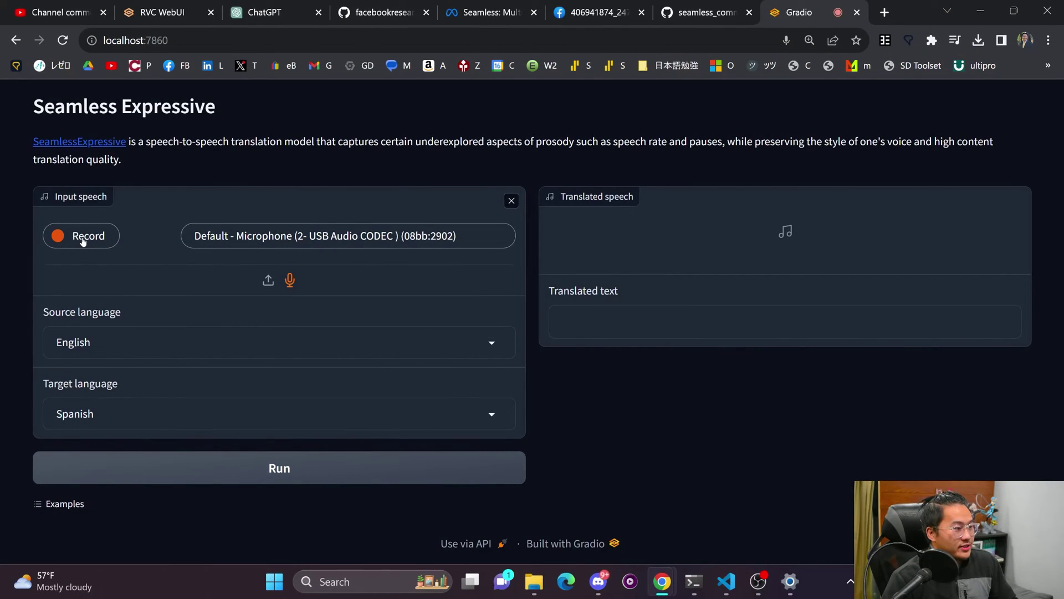
click(77, 235)
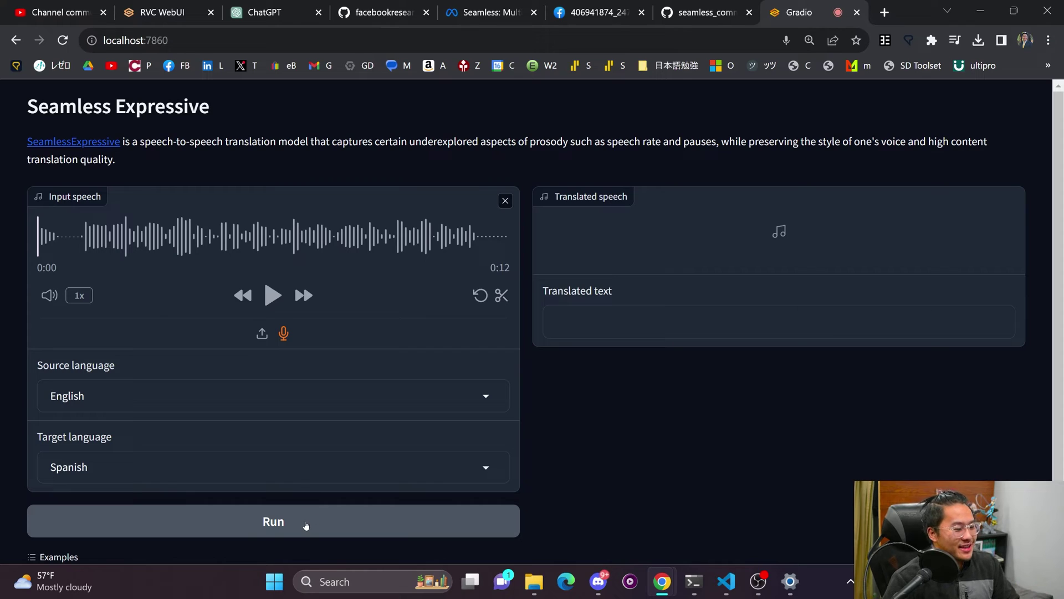
Step: Run the translation, read the audio-too-long warning, rerun it, and play the Spanish speech
click(306, 525)
drag(741, 126, 852, 150)
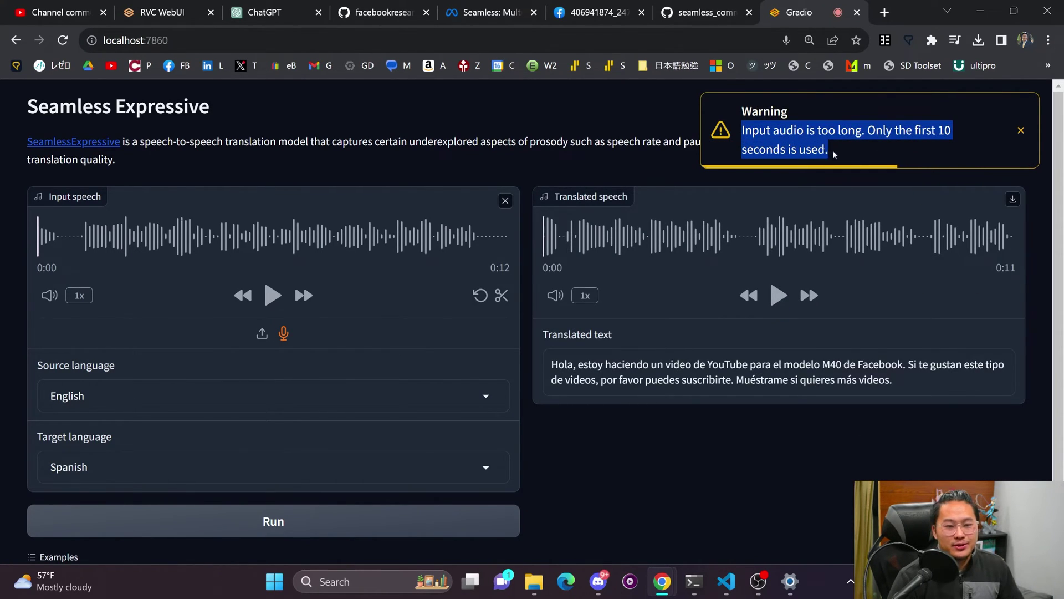
click(835, 154)
triple_click(820, 149)
click(847, 428)
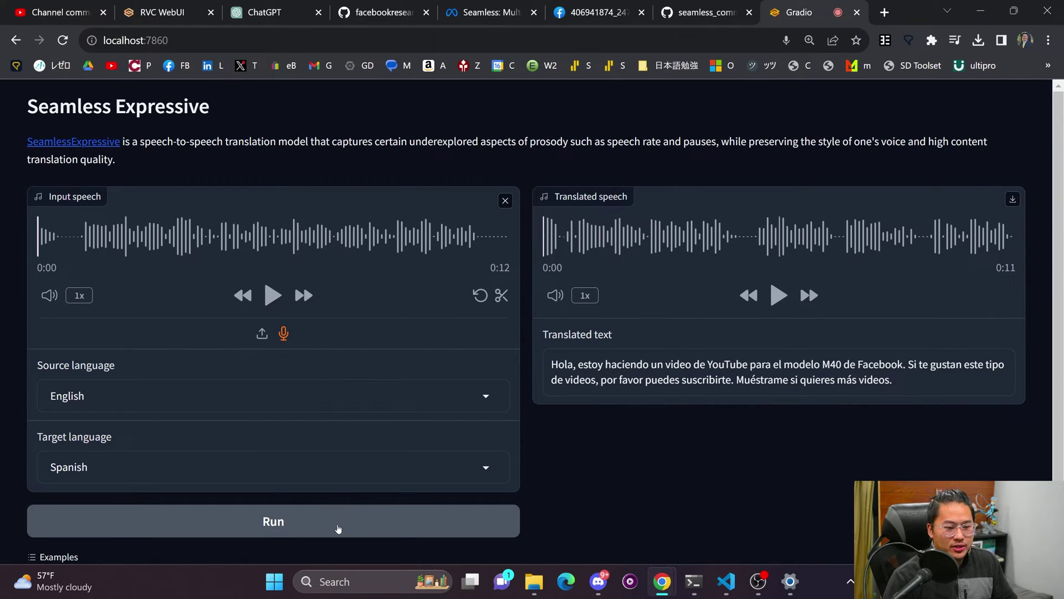
click(338, 528)
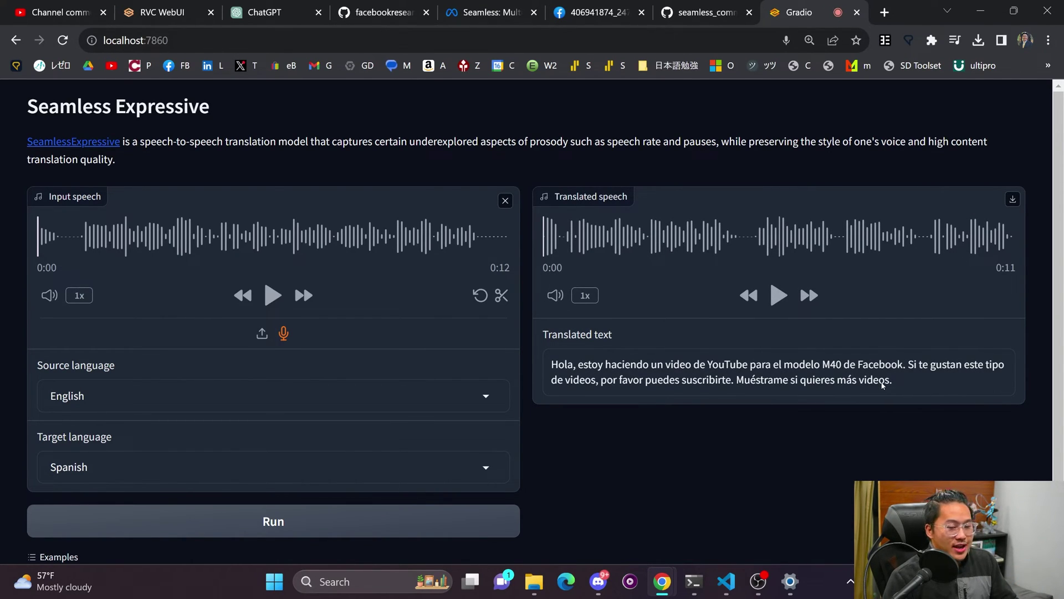
click(779, 295)
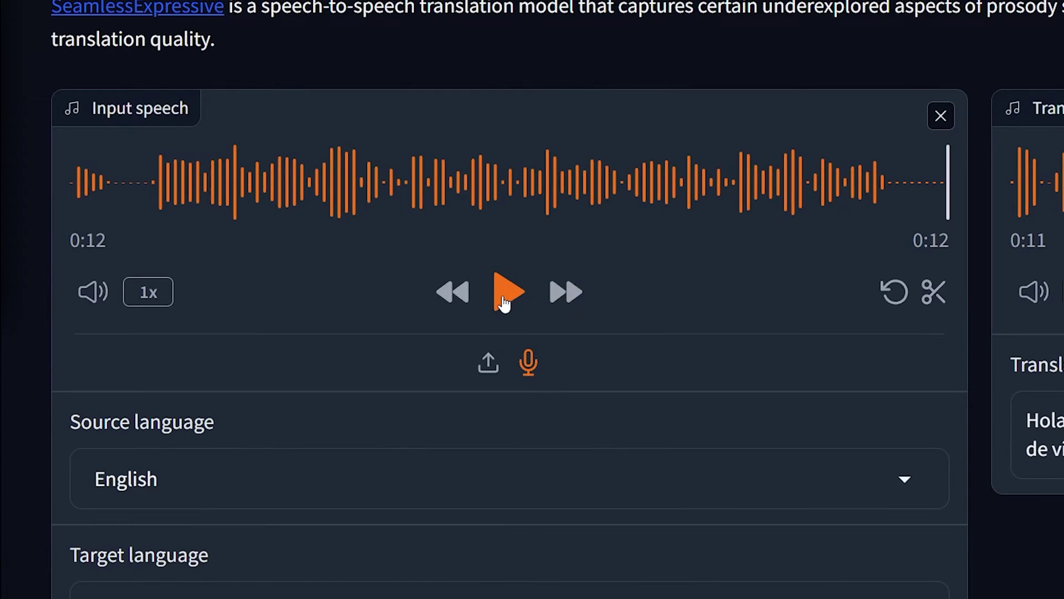
click(272, 297)
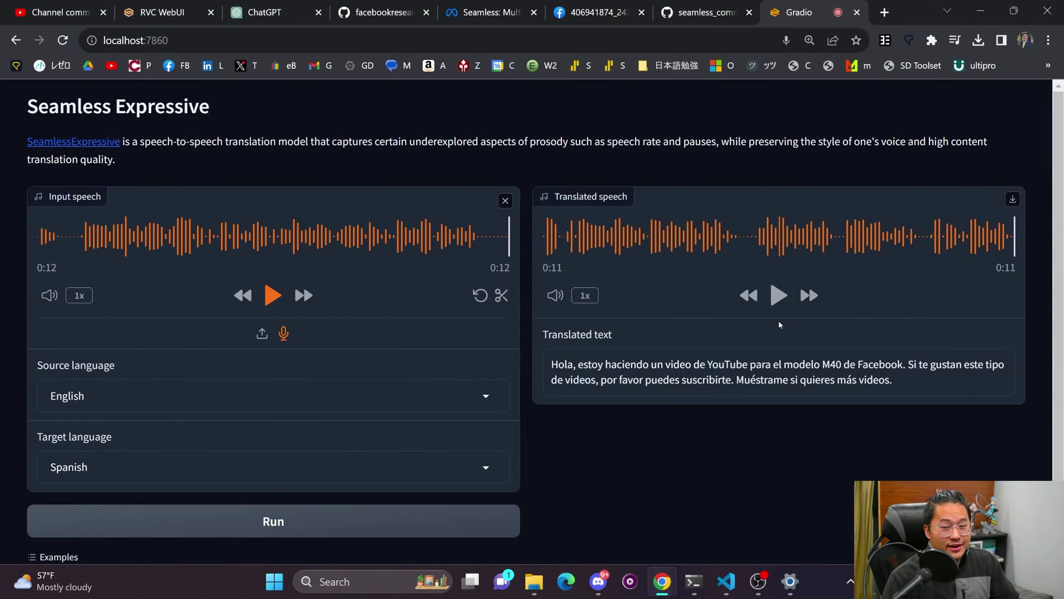
click(779, 295)
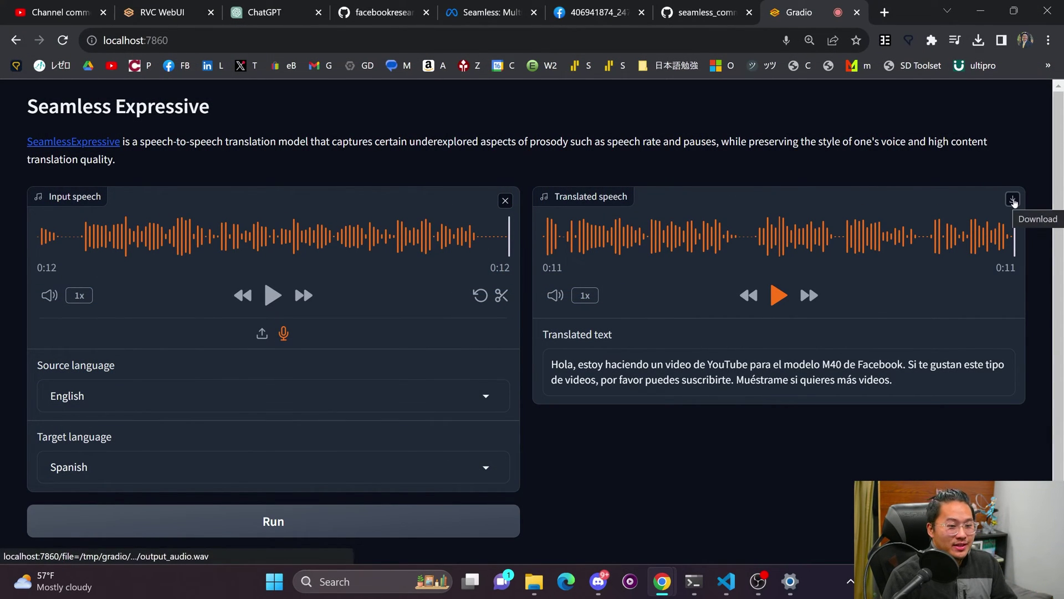
Step: Download the Spanish translation, convert it with the me.pth voice in RVC WebUI, and play the result
click(1013, 199)
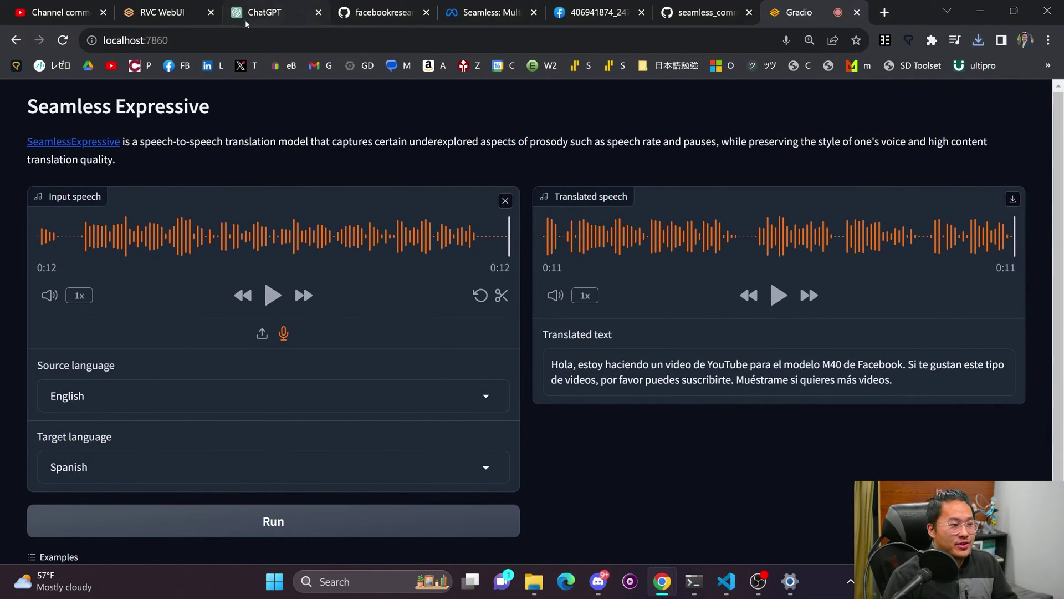
click(162, 12)
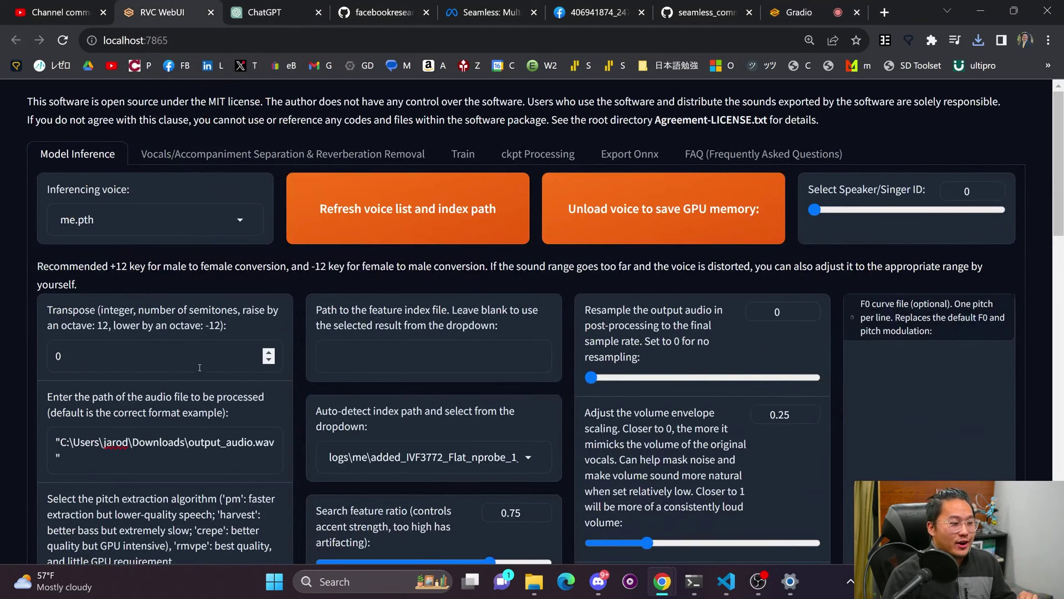
scroll(395, 296, down, 4)
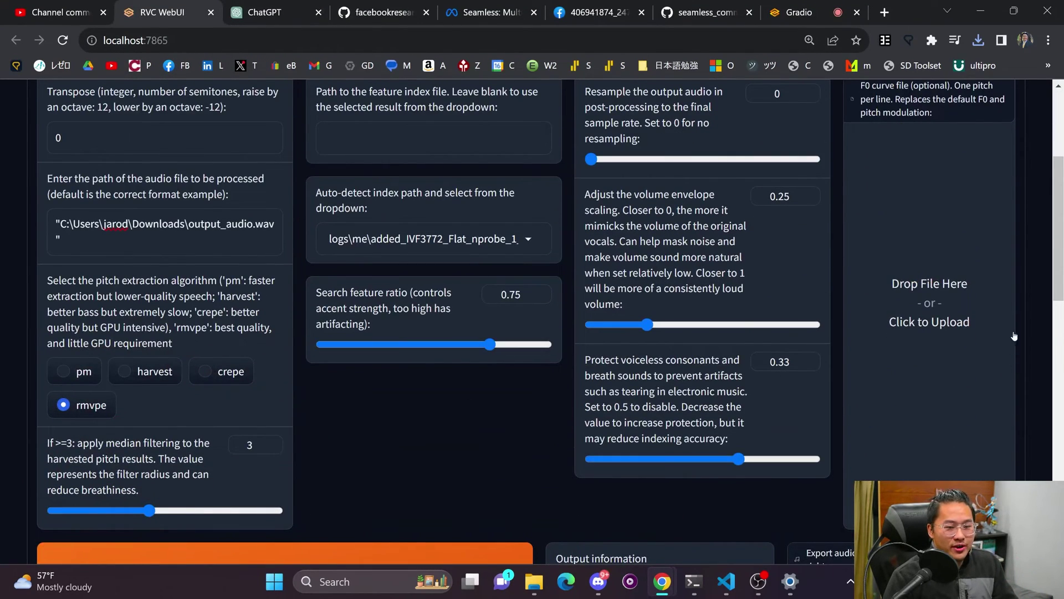
scroll(505, 477, down, 3)
click(456, 456)
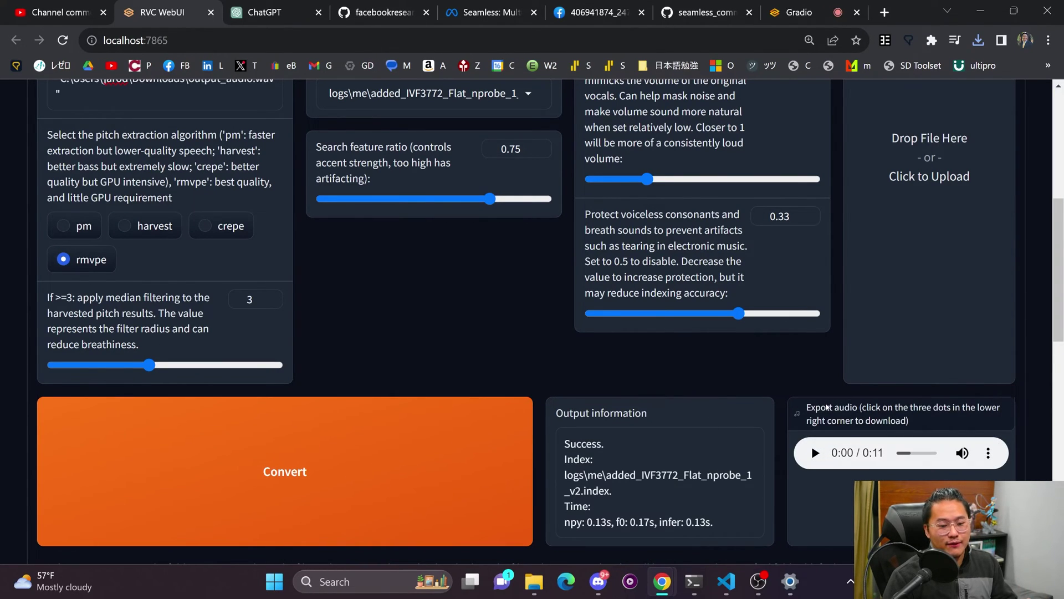
scroll(801, 369, down, 1)
click(815, 379)
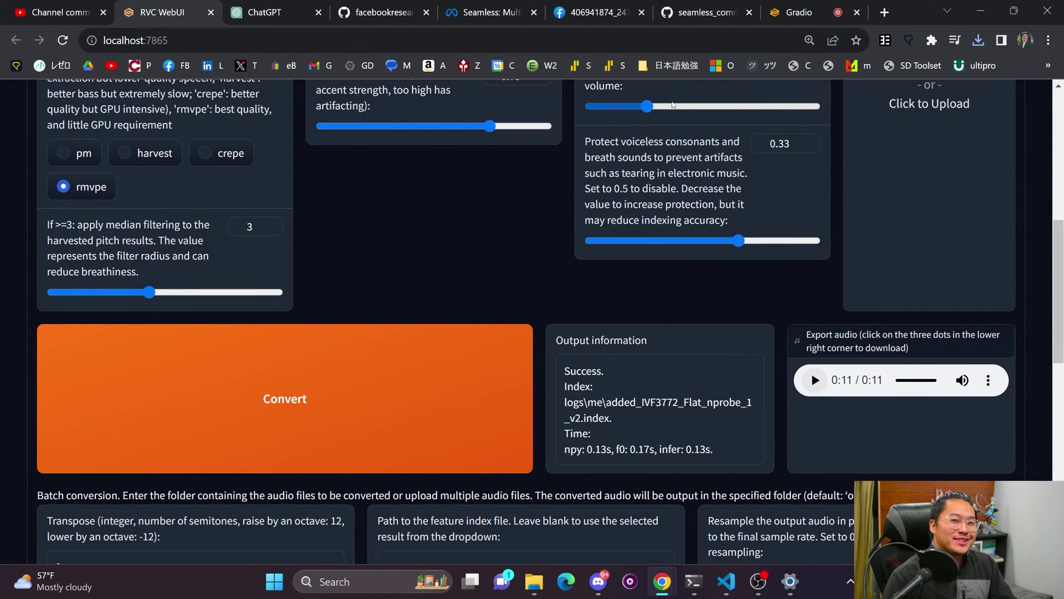
Step: View the seamless_communication M4T finetuning README on GitHub, then return to the Seamless Expressive demo
click(704, 12)
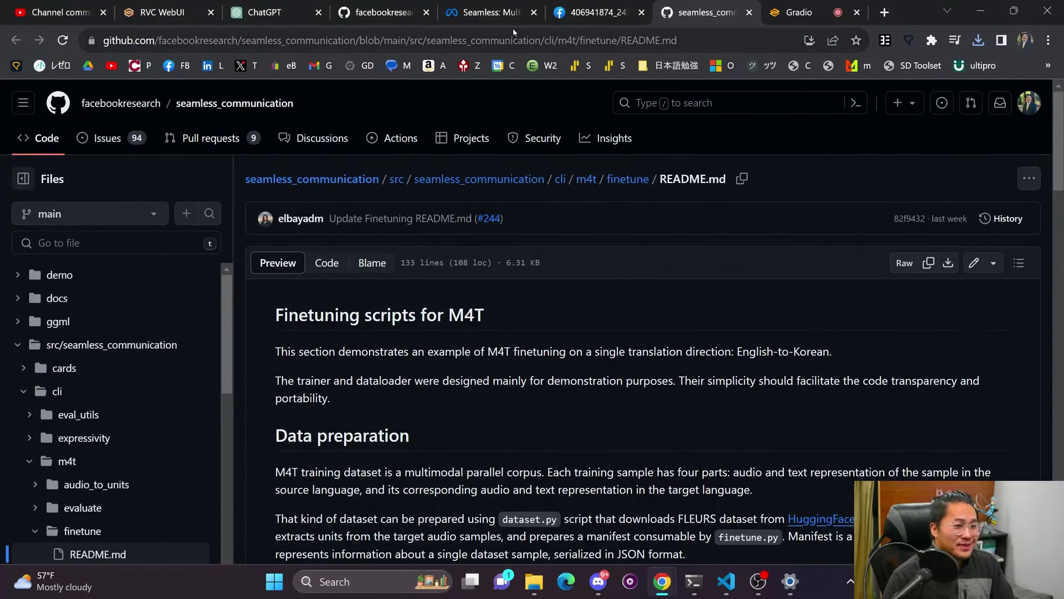
click(496, 13)
click(786, 15)
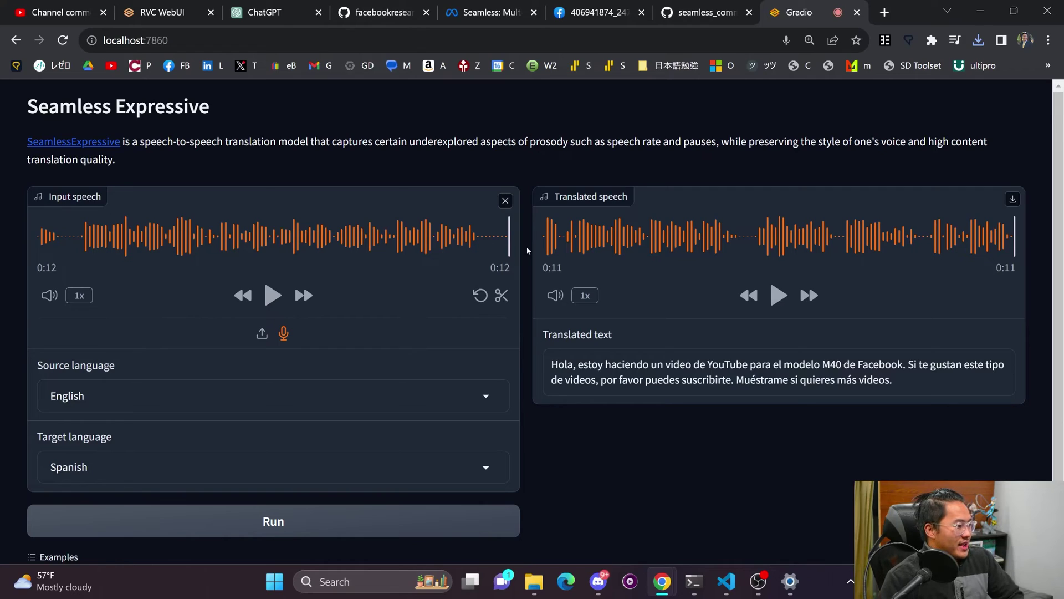
Step: Translate the English recording into German and then French, playing each translated clip
click(460, 461)
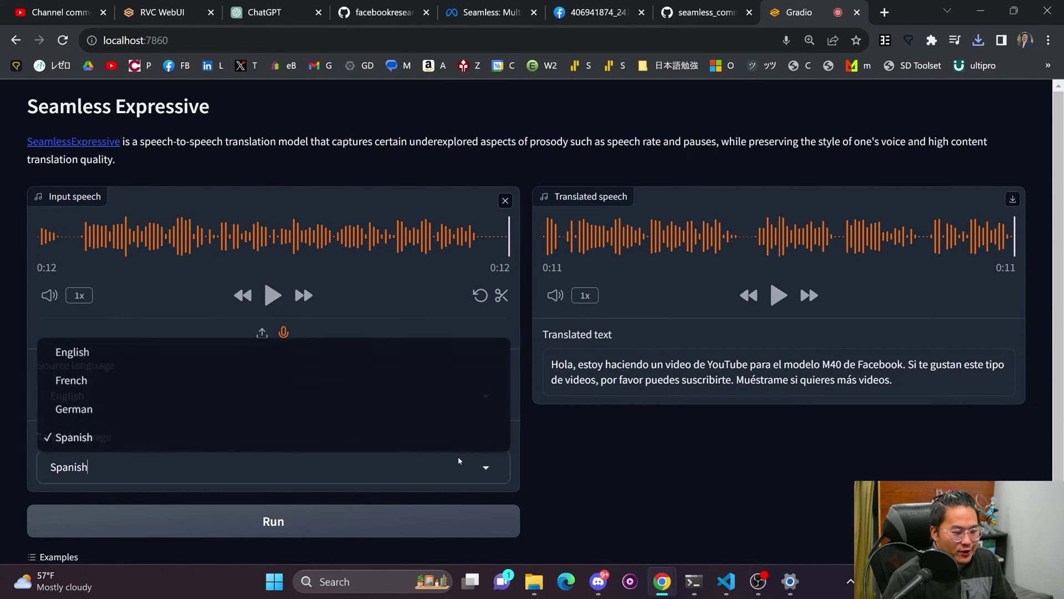
click(155, 405)
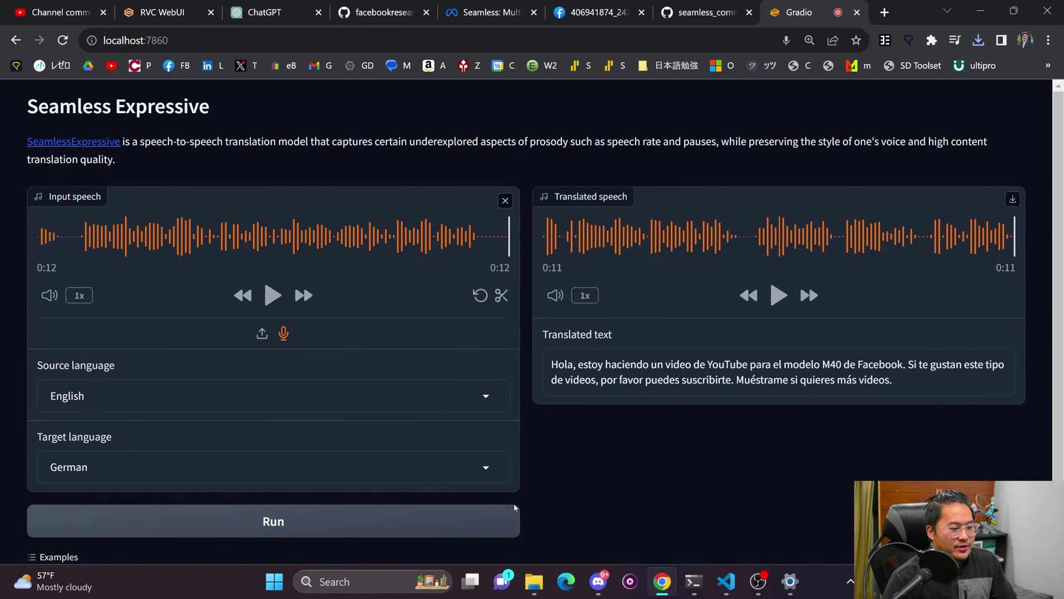
click(404, 518)
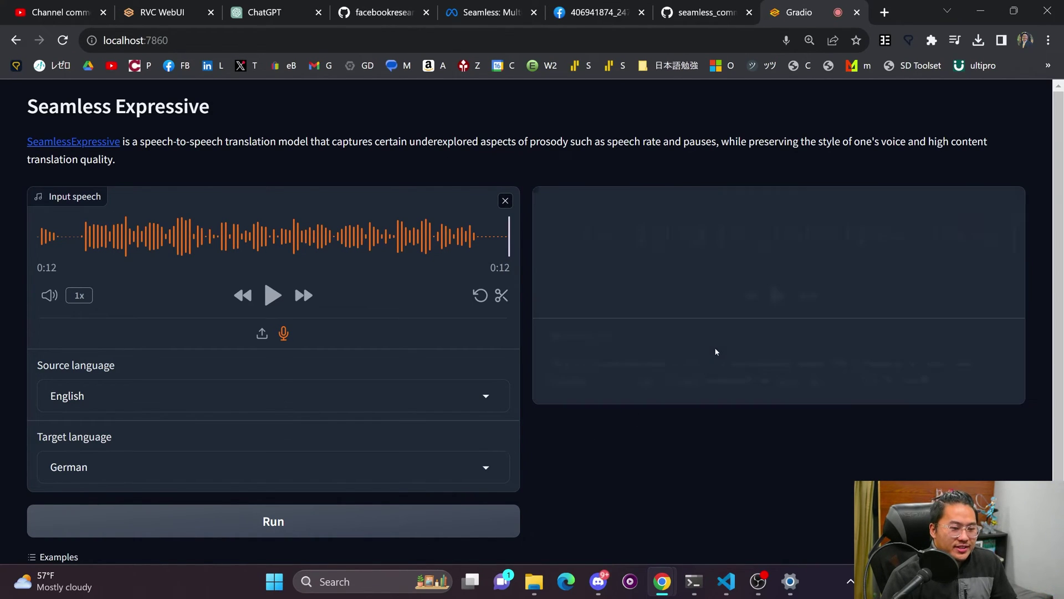
click(779, 295)
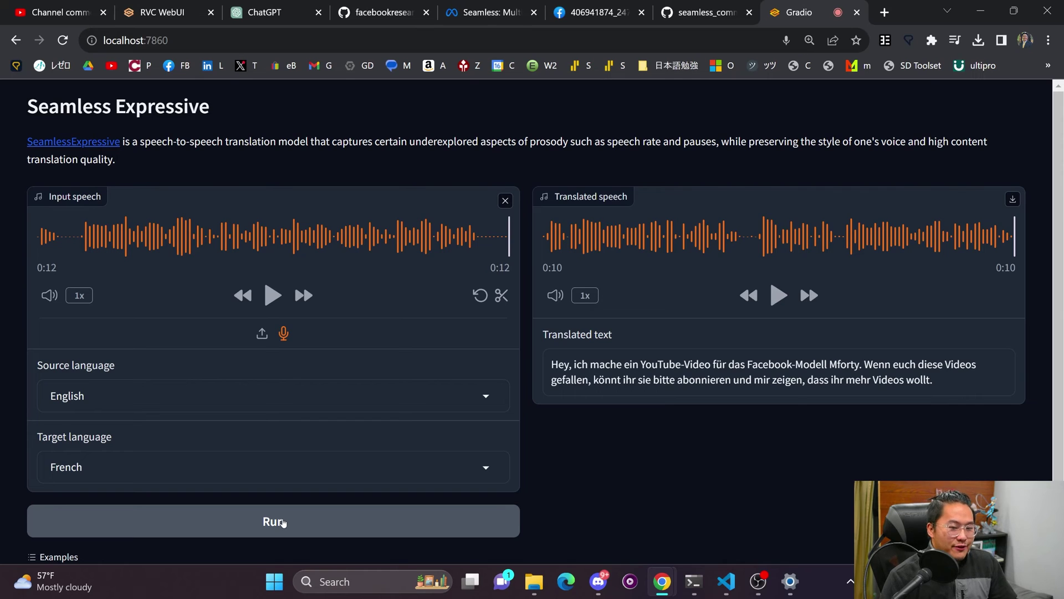
click(283, 522)
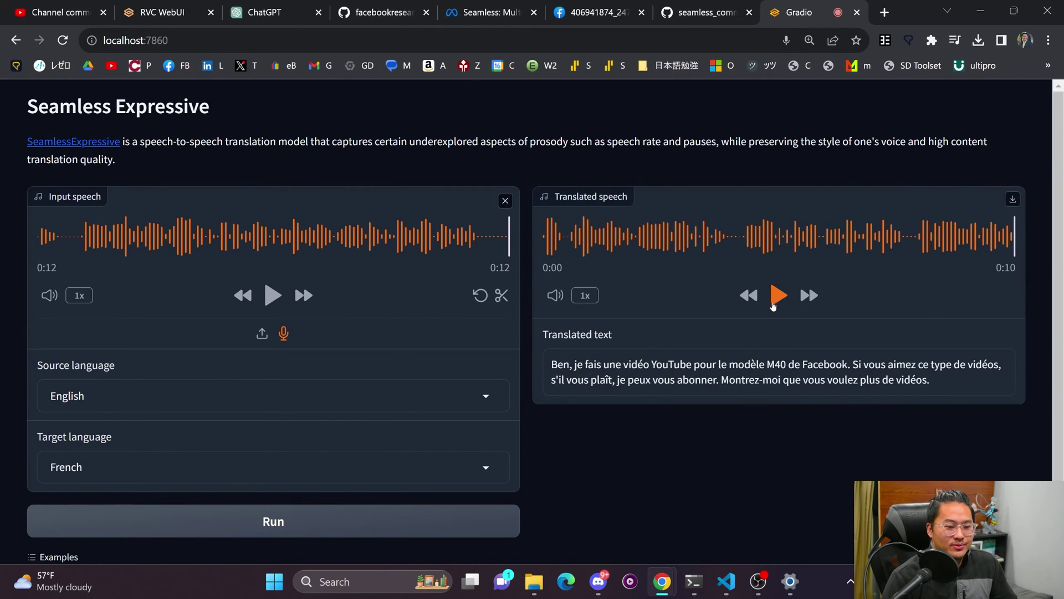
click(773, 306)
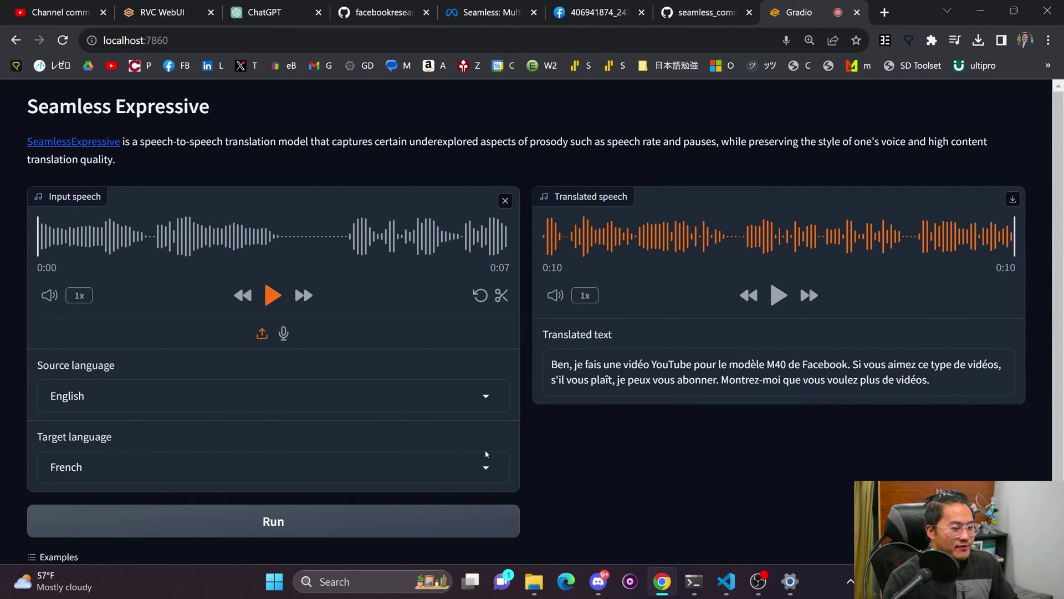
Step: Set Spanish as target, translate the Elden Ring clip, and play both the input and Spanish output
click(388, 467)
click(246, 435)
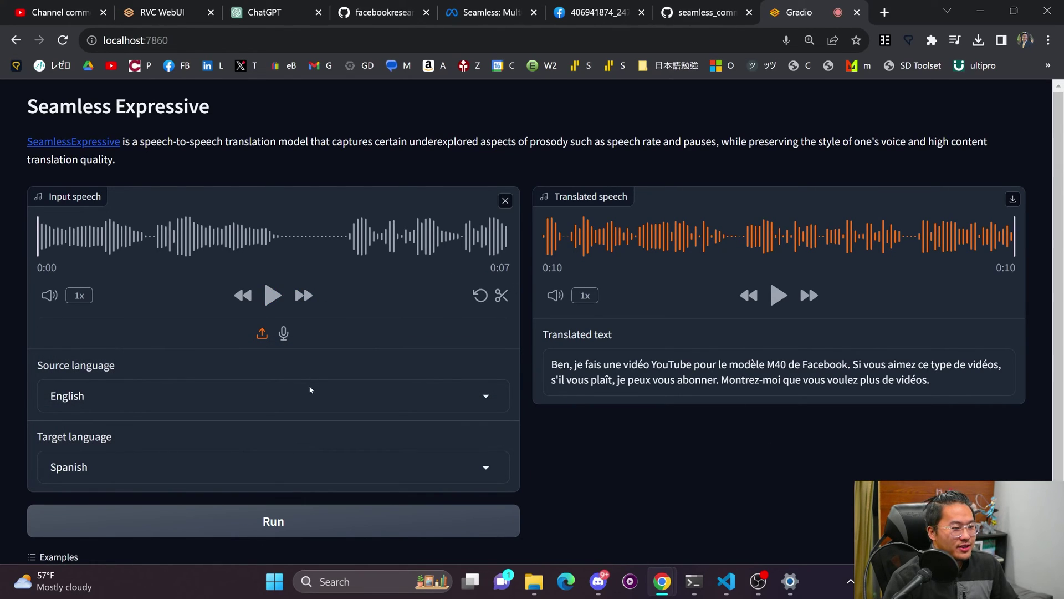
click(266, 521)
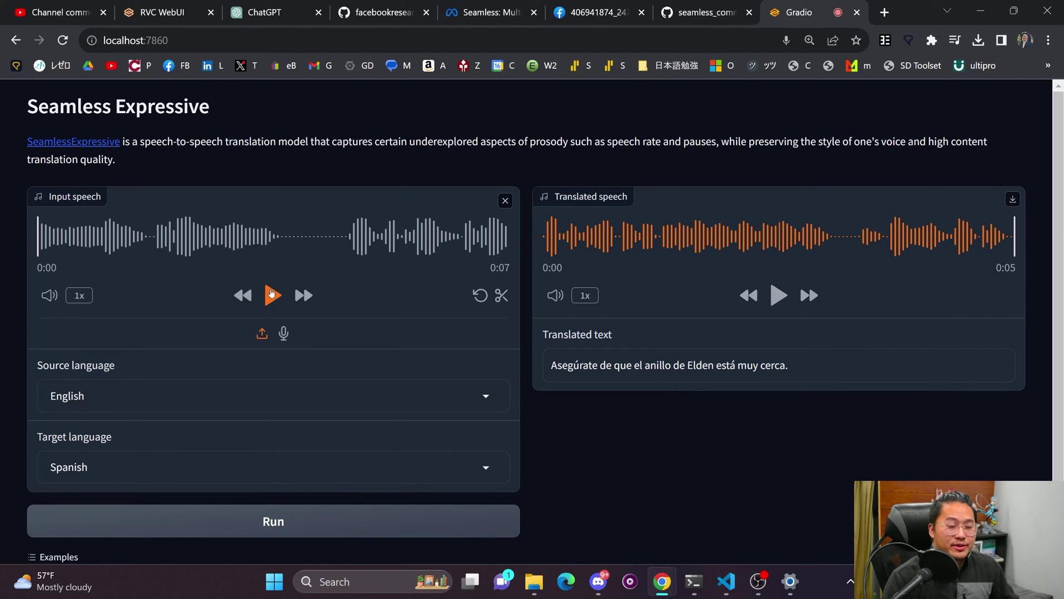
click(272, 293)
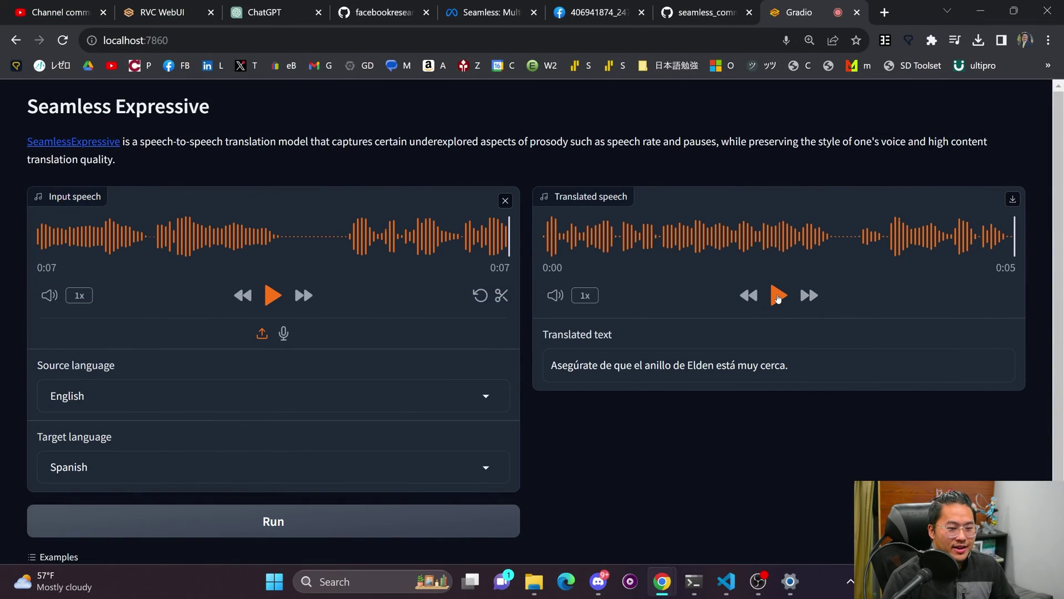
click(778, 297)
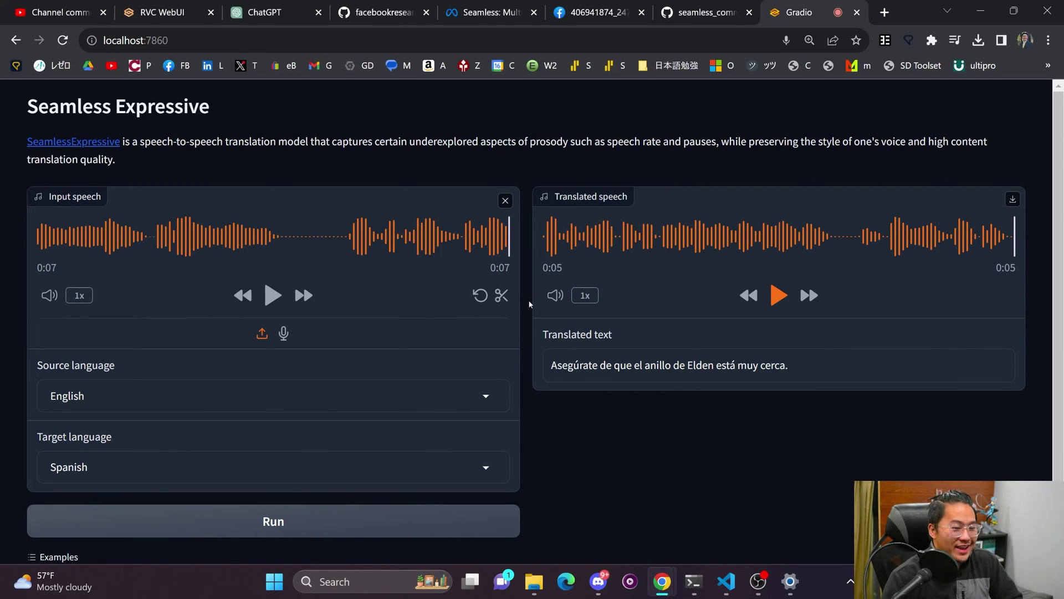
Step: Translate the Elden Ring clip into German and play the German output
click(322, 467)
click(331, 406)
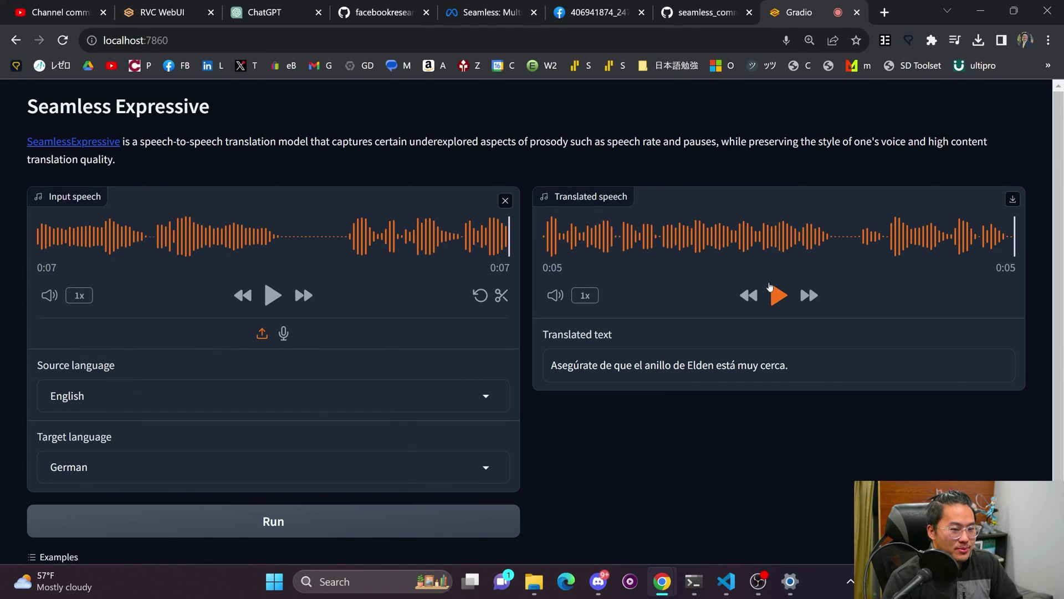
click(306, 527)
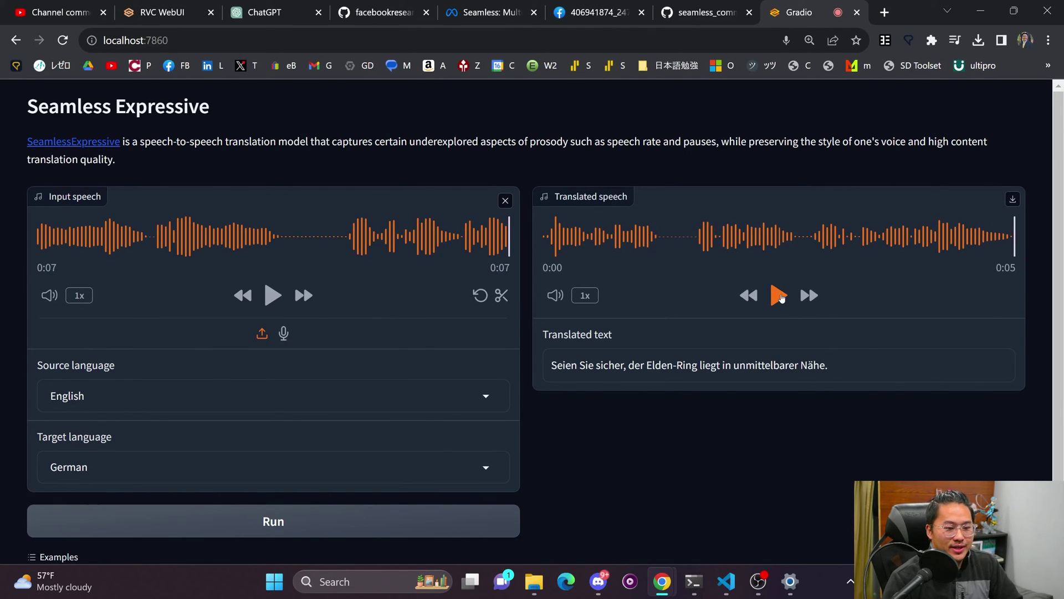
click(779, 295)
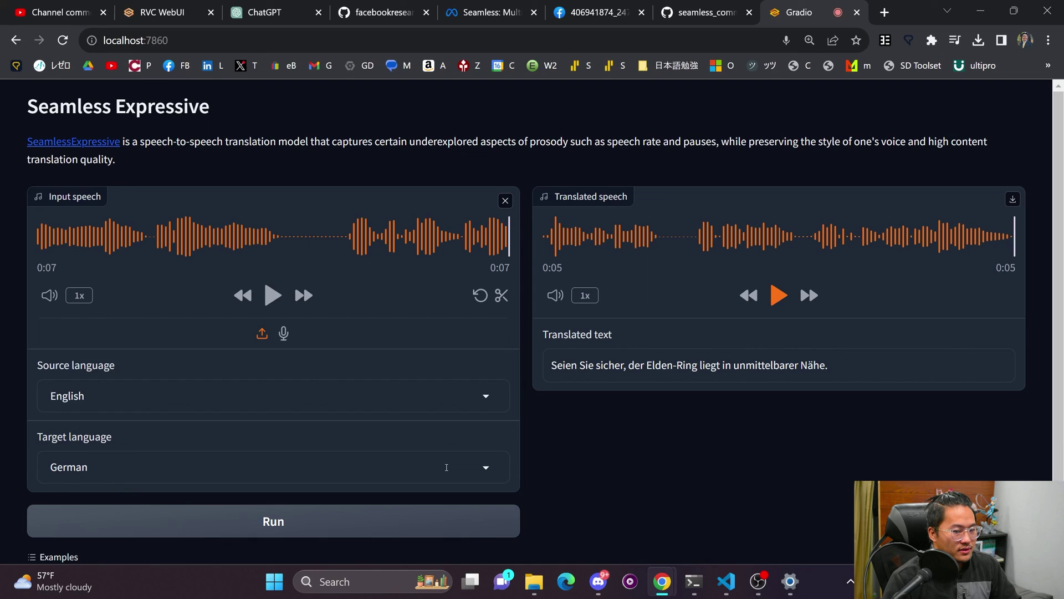
Step: Select French as the target language and translate the Elden Ring clip into French
click(244, 467)
click(232, 373)
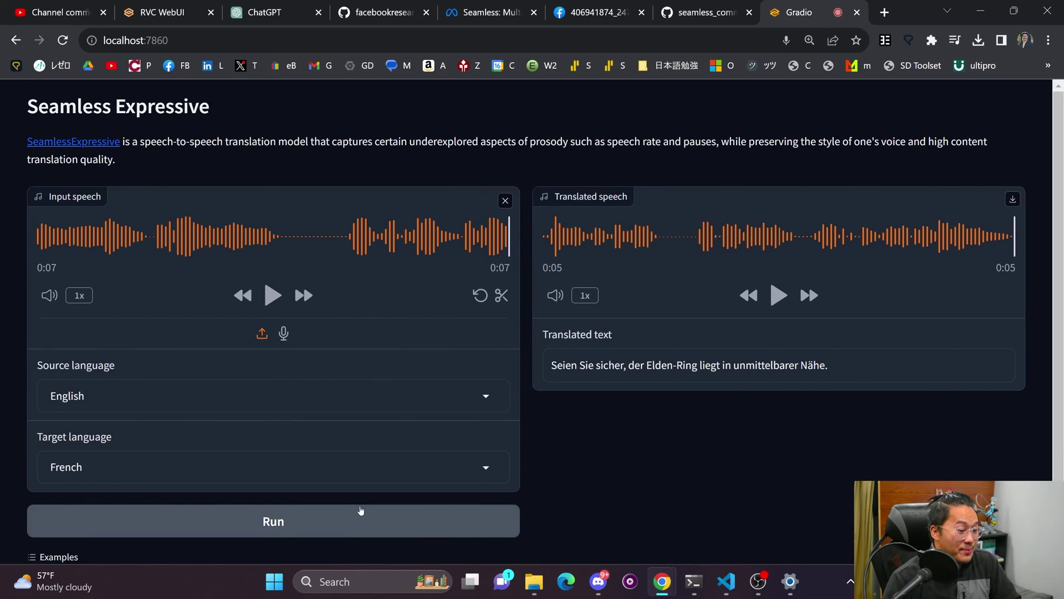
click(361, 512)
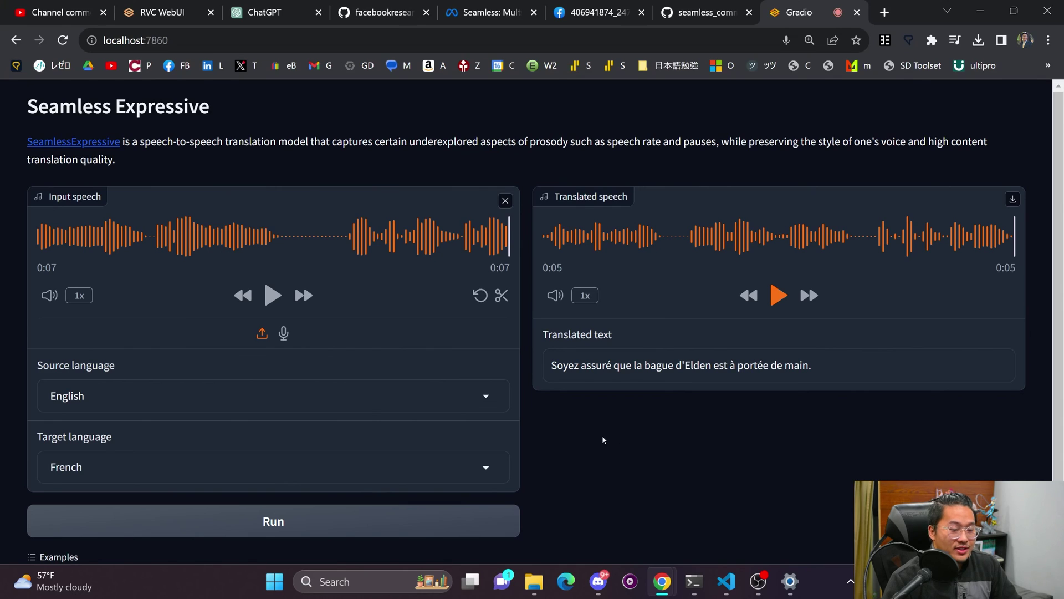
click(317, 461)
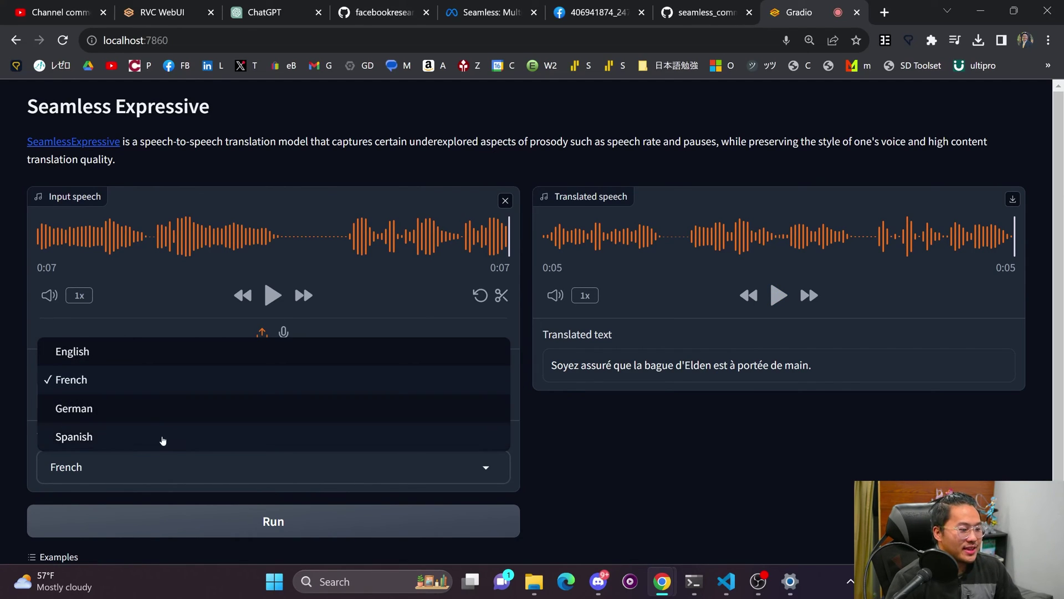
Step: Choose Spanish in the Target language dropdown, leaving the French translation on screen
click(163, 437)
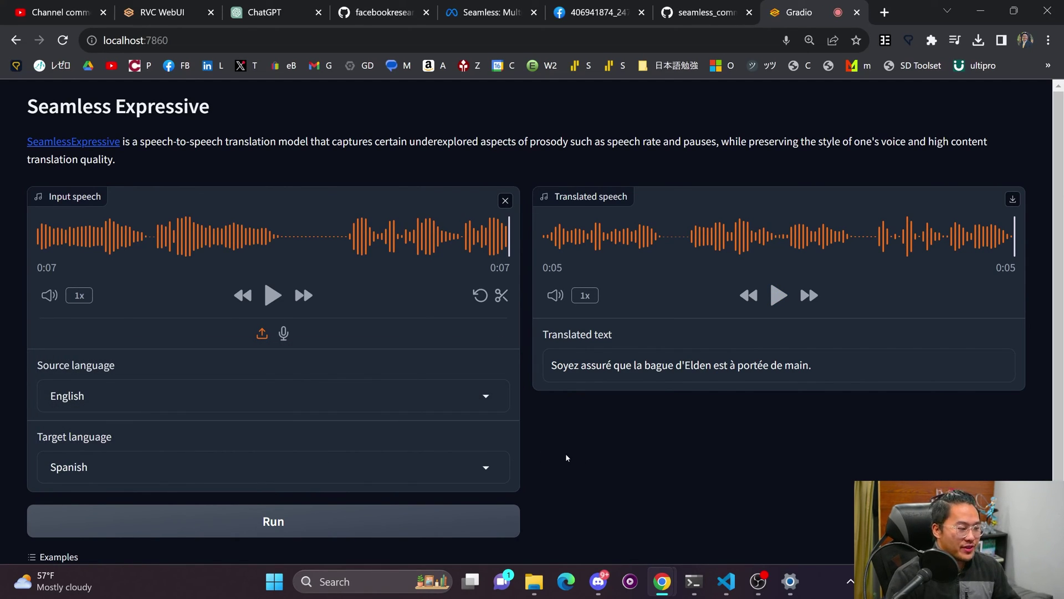